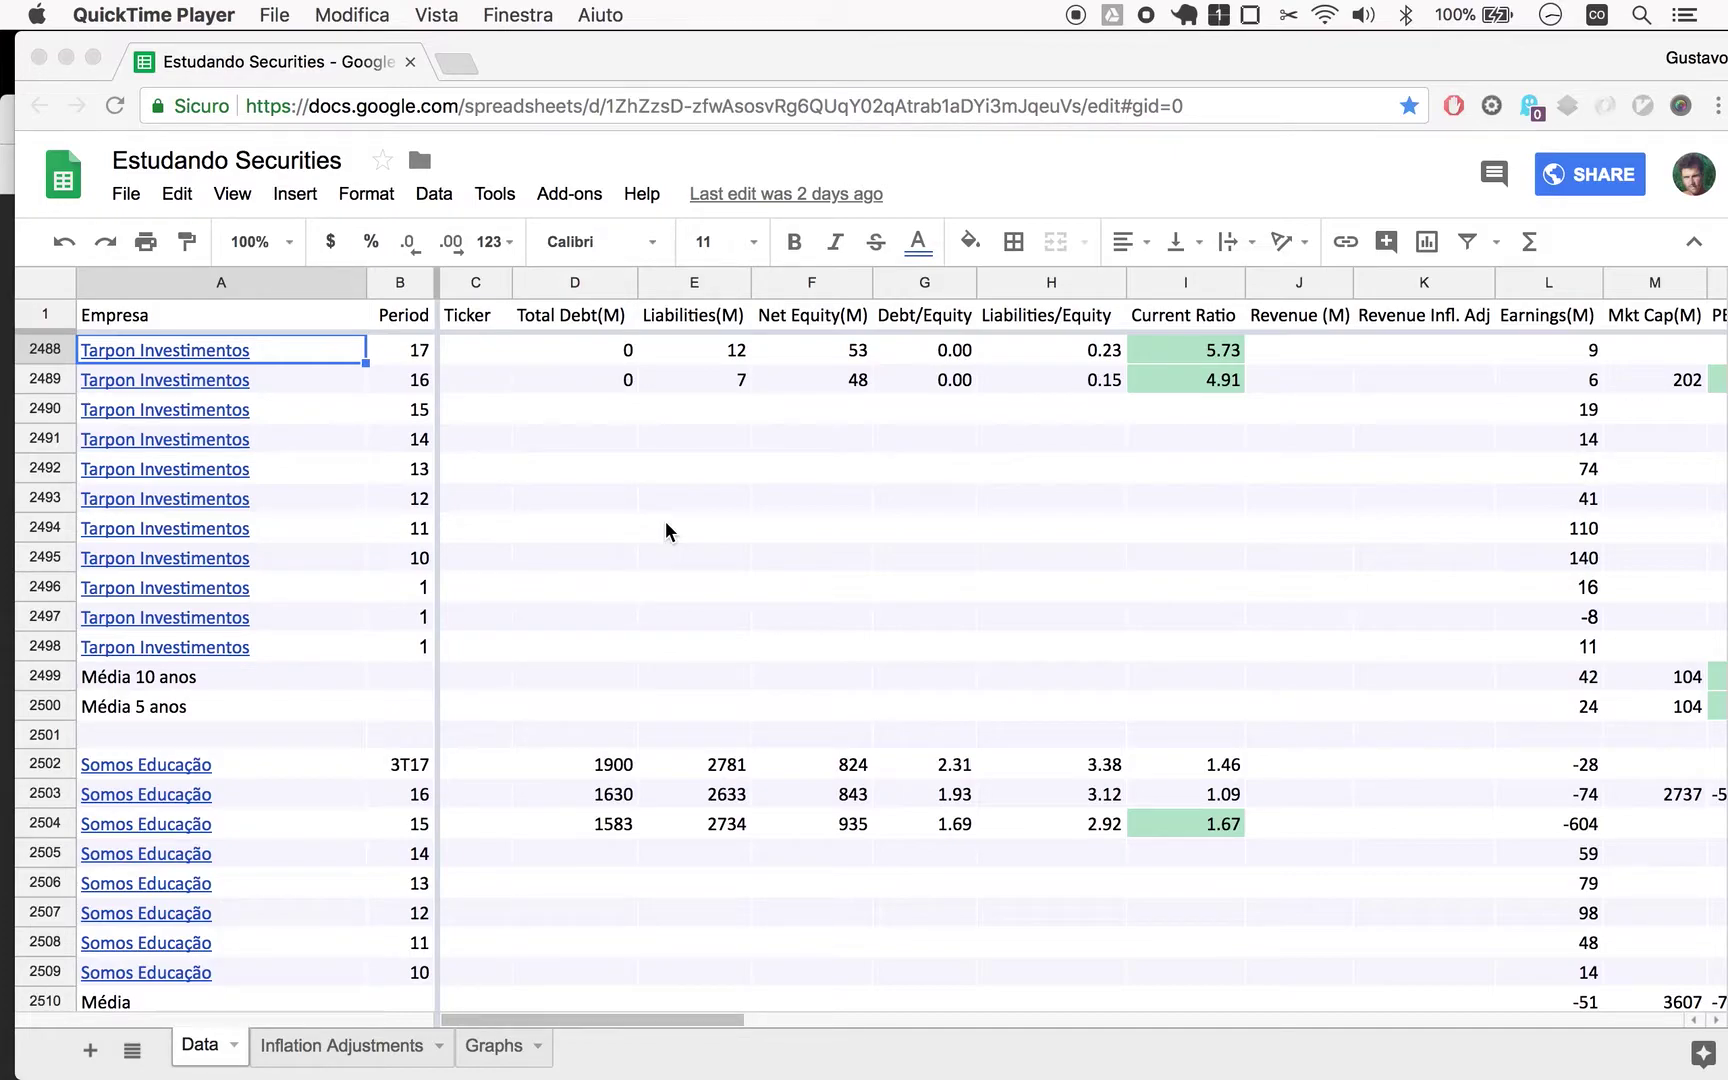
Step: Set the periods of the last three Tarpon Investimentos rows to 9, 8 and 7 in descending order
{"action": "scroll", "coordinate": [666, 521], "scroll_direction": "up", "scroll_amount": 1}
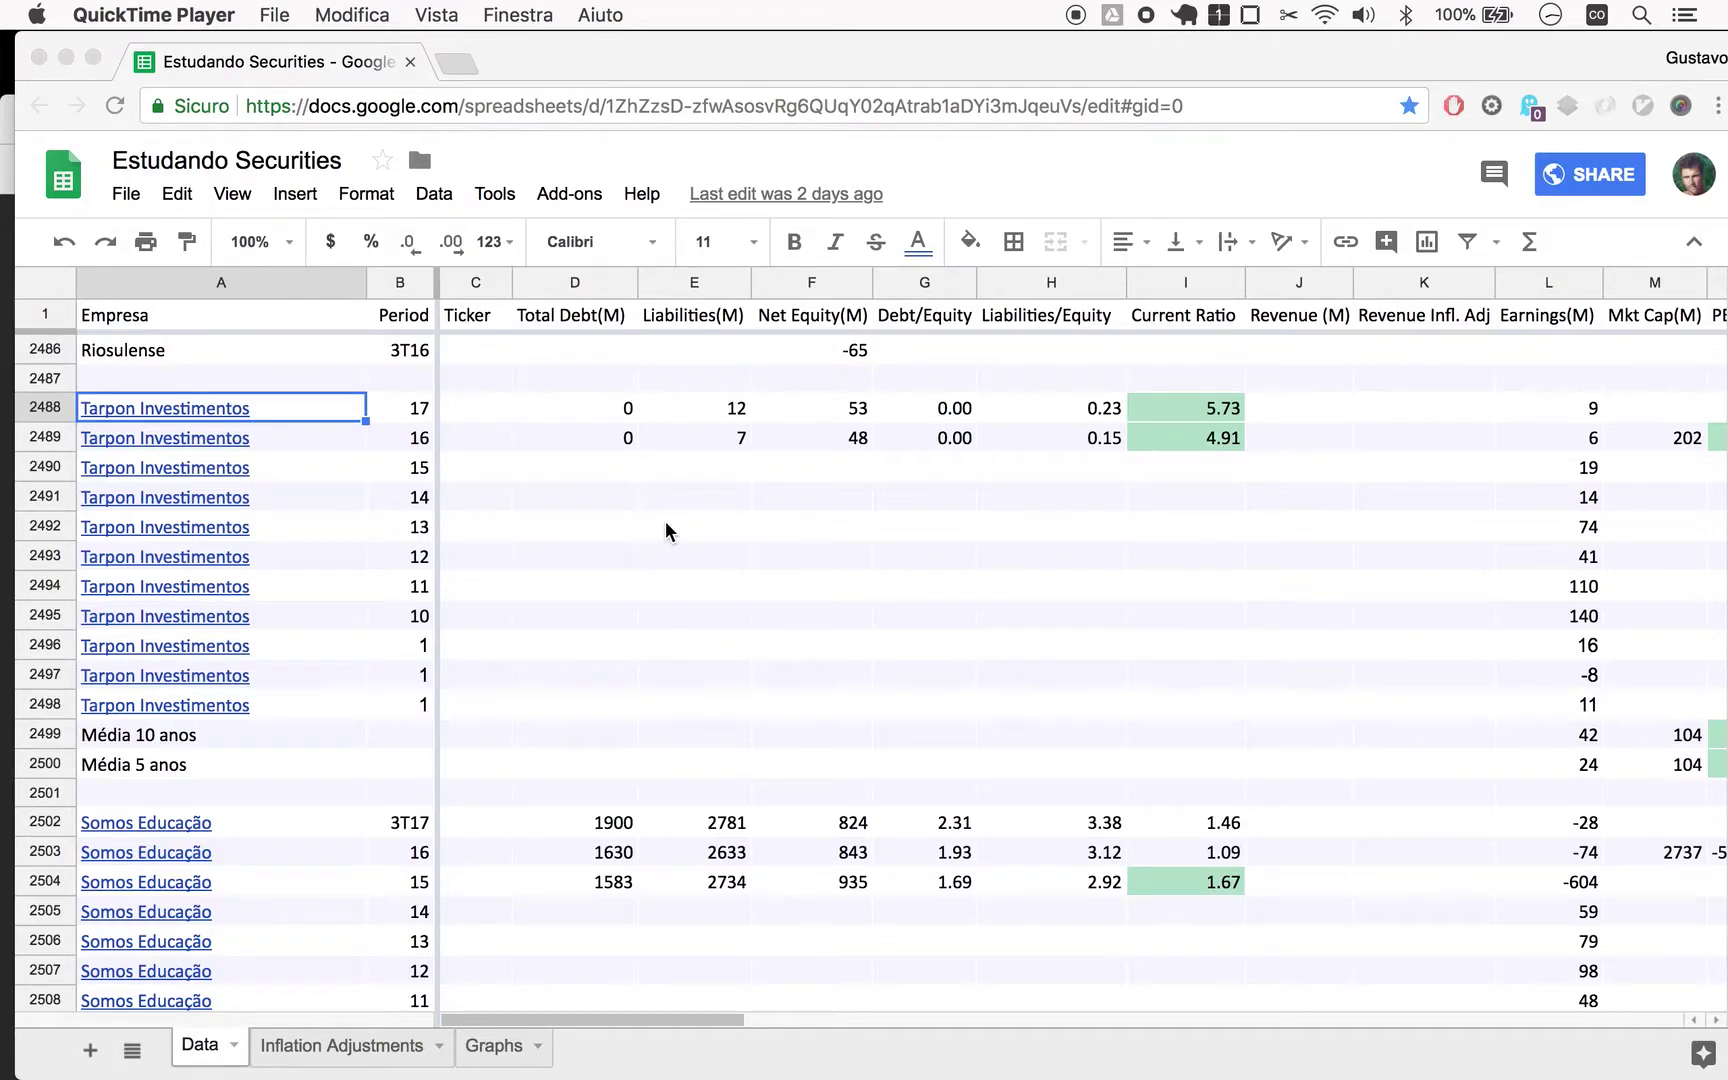
{"action": "left_click", "coordinate": [424, 656]}
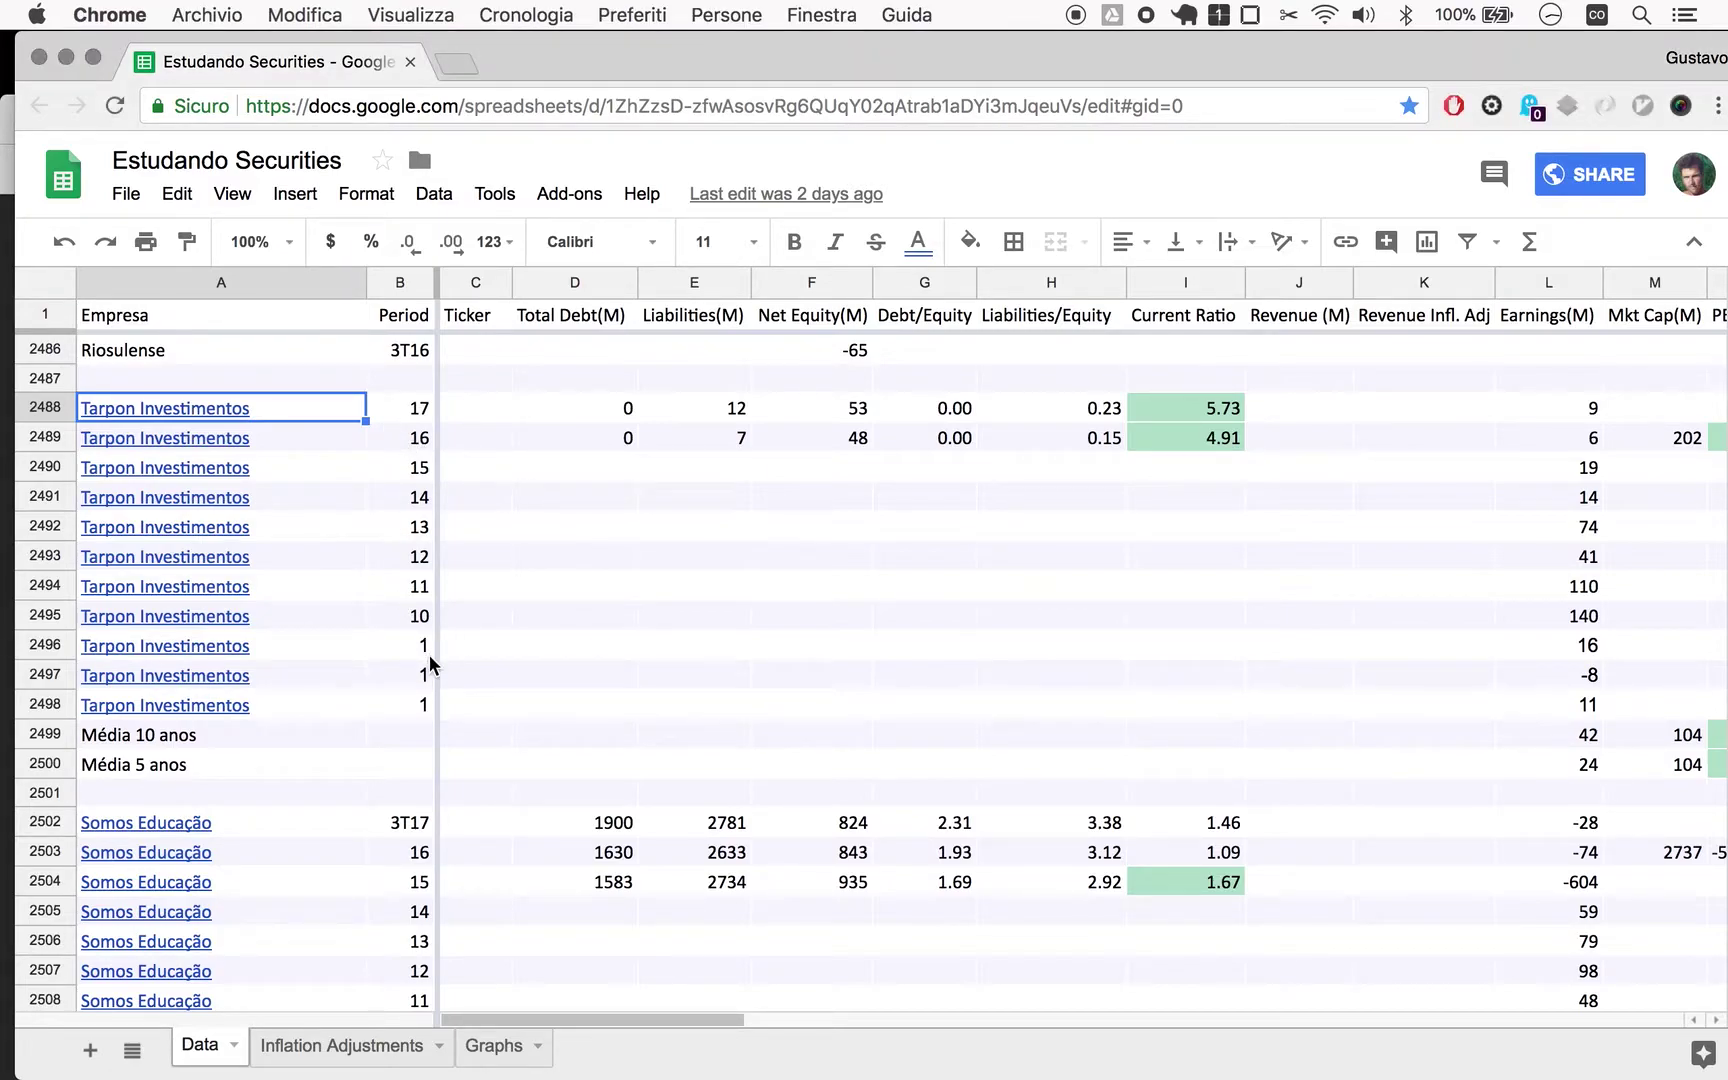
{"action": "left_click", "coordinate": [410, 650]}
{"action": "type", "text": "9"}
{"action": "key", "text": "Return"}
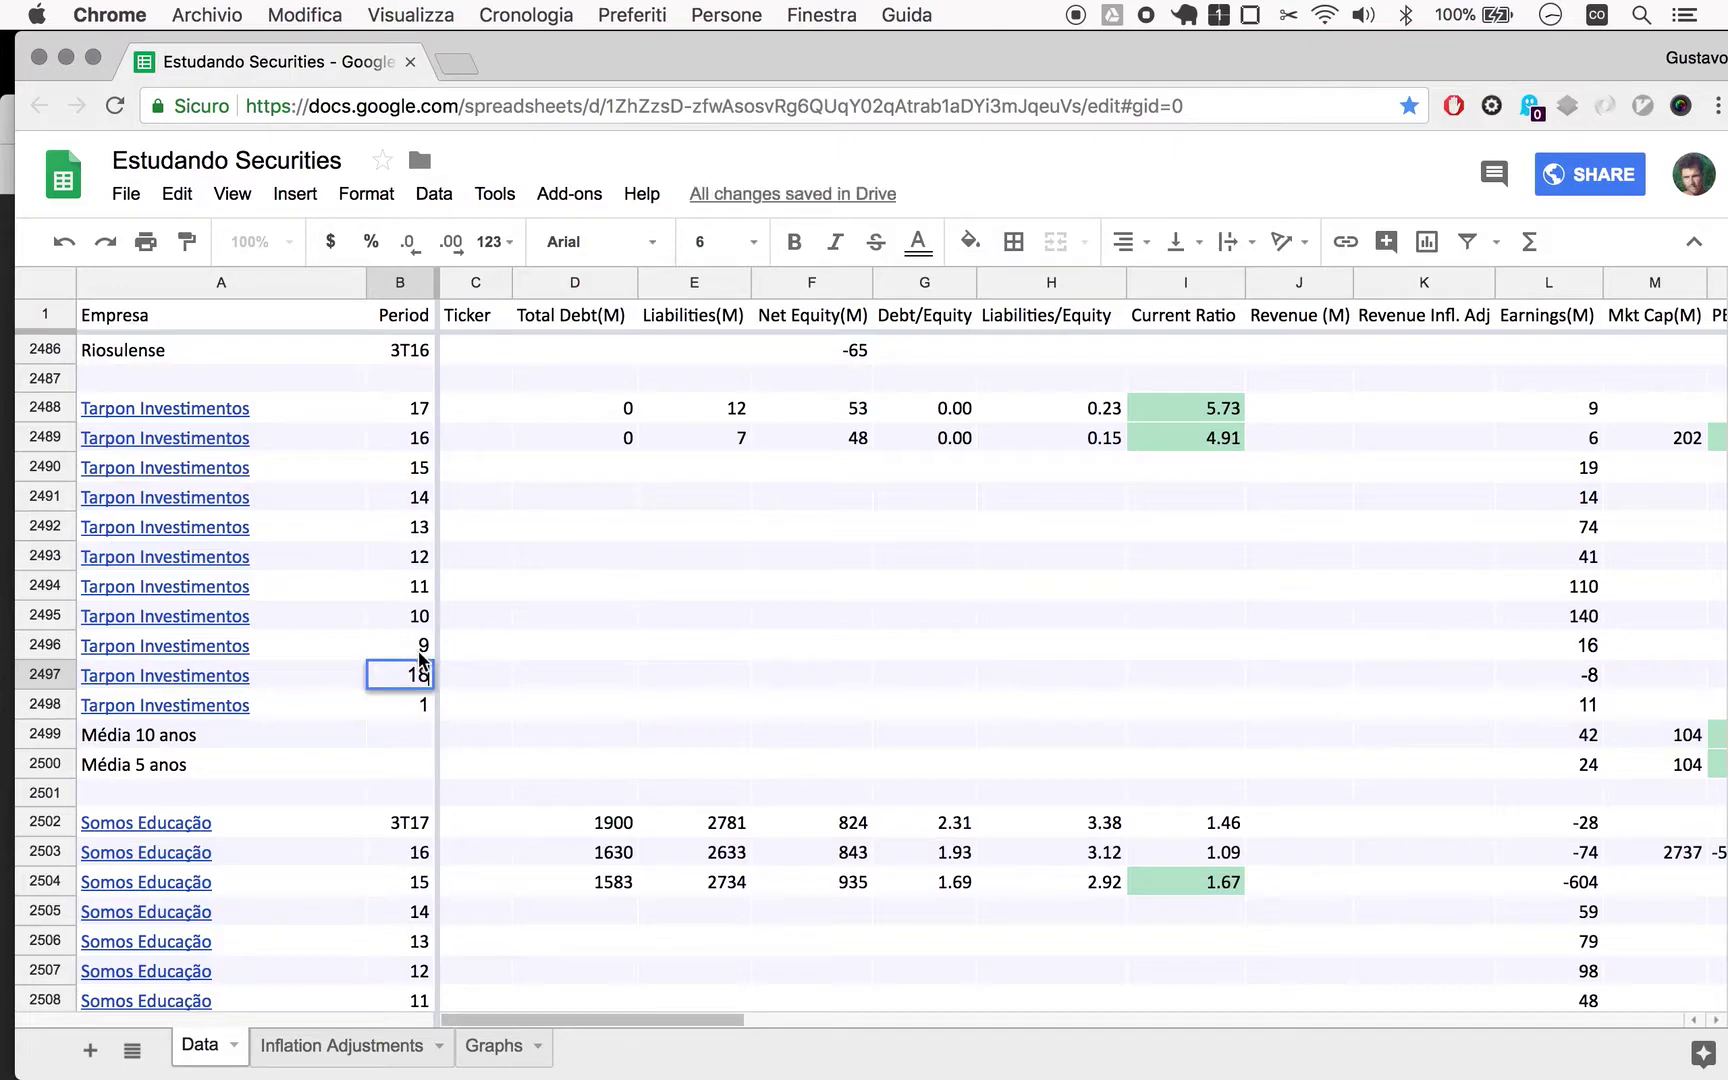
{"action": "type", "text": "8"}
{"action": "key", "text": "Return"}
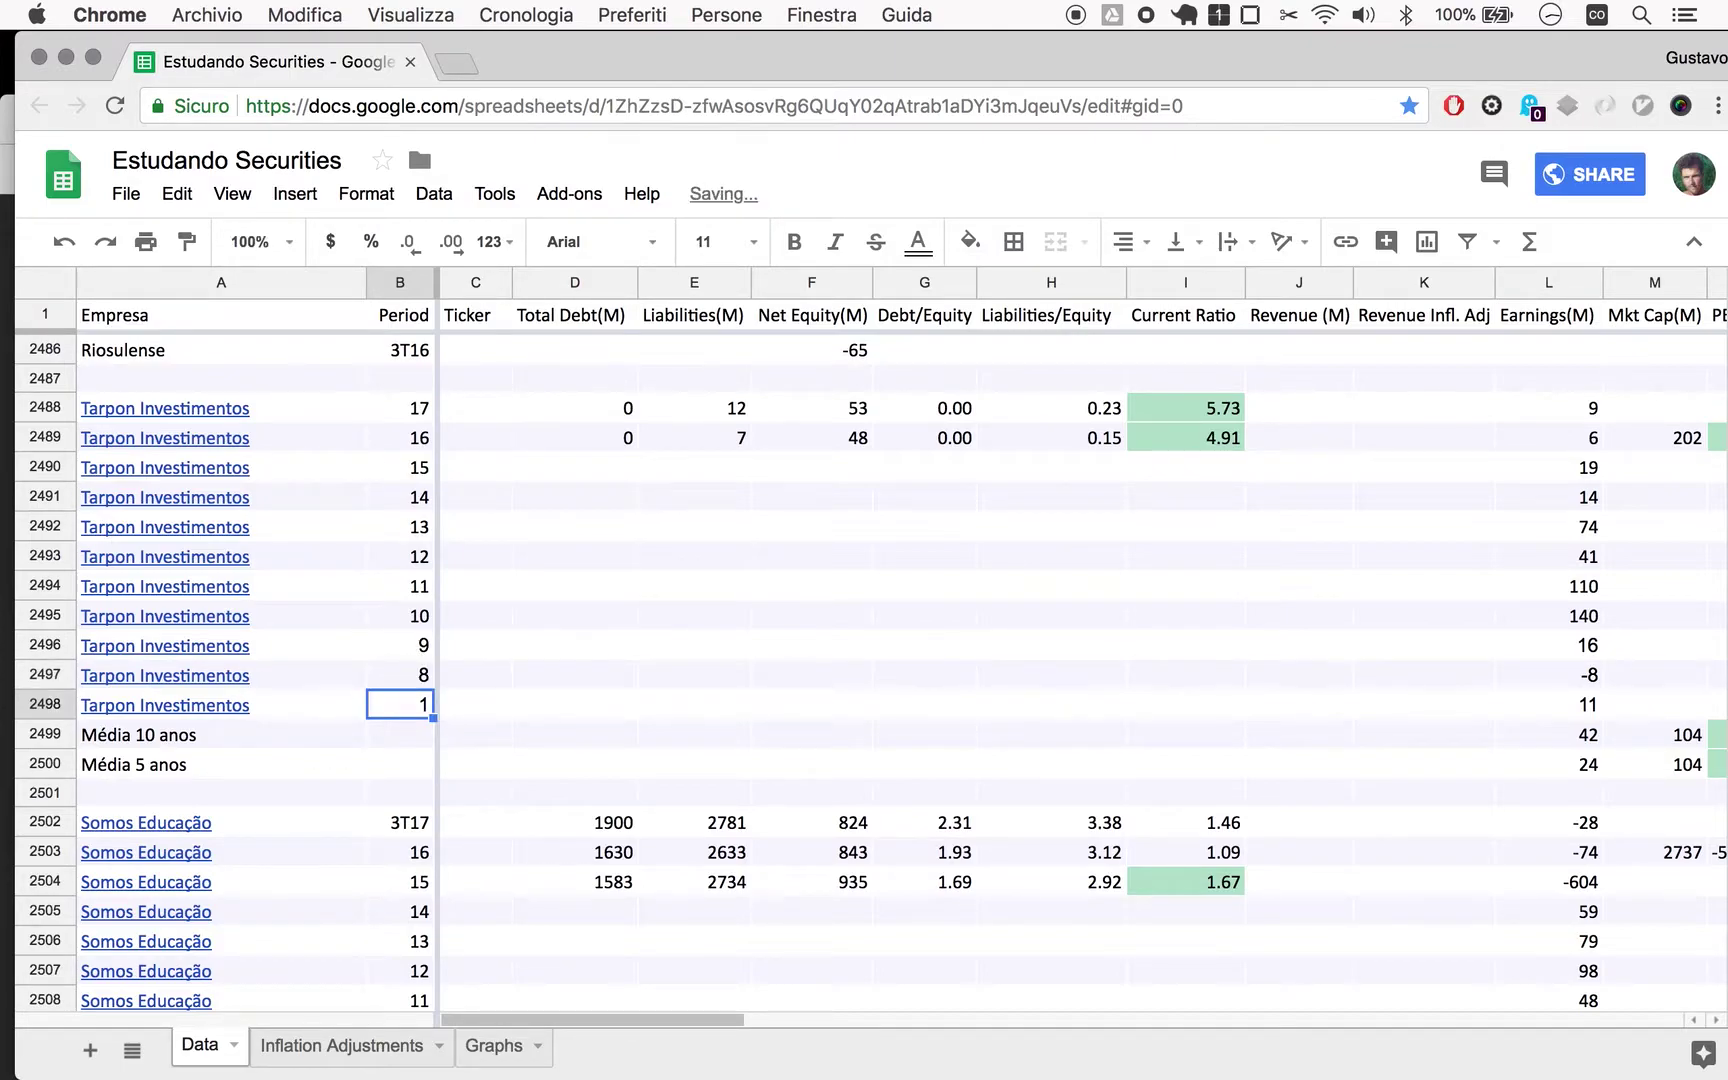
{"action": "type", "text": "7"}
{"action": "key", "text": "Return"}
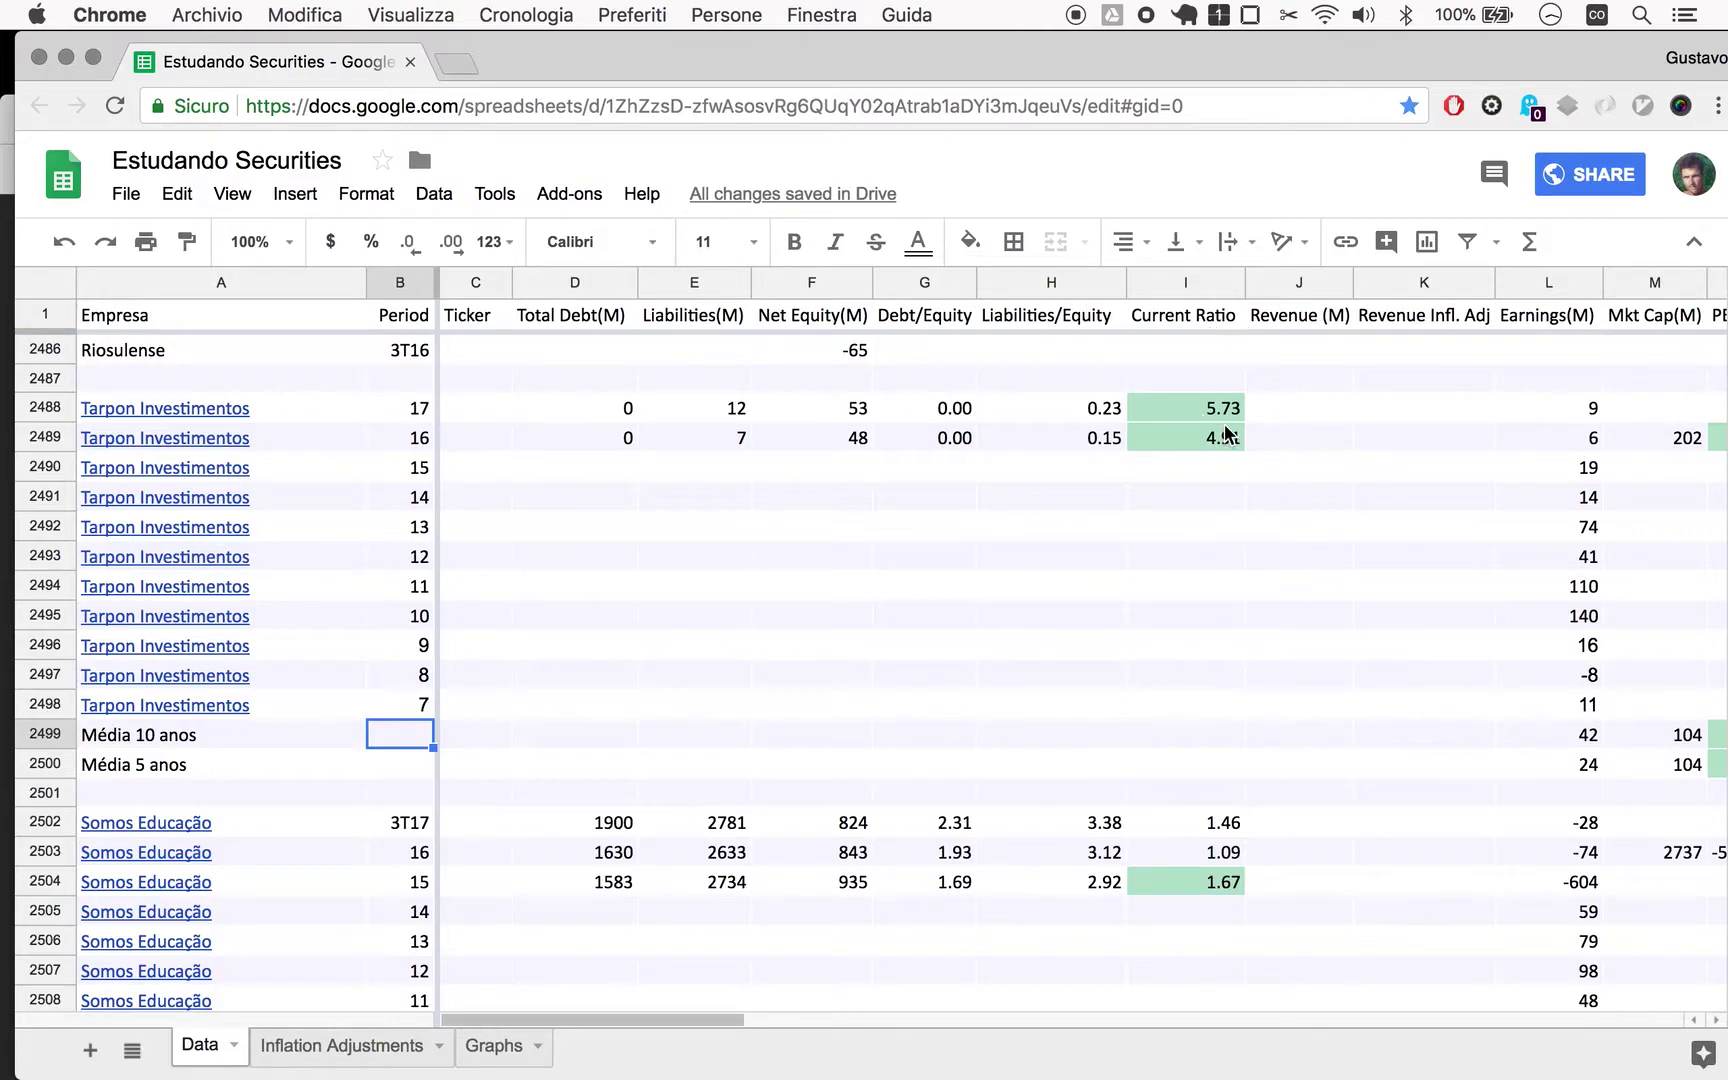
Step: Inspect the formula behind the inflation-adjusted earnings of Tarpon Investimentos for period 16, leaving the cell unedited
{"action": "scroll", "coordinate": [1222, 411], "scroll_direction": "right", "scroll_amount": 1}
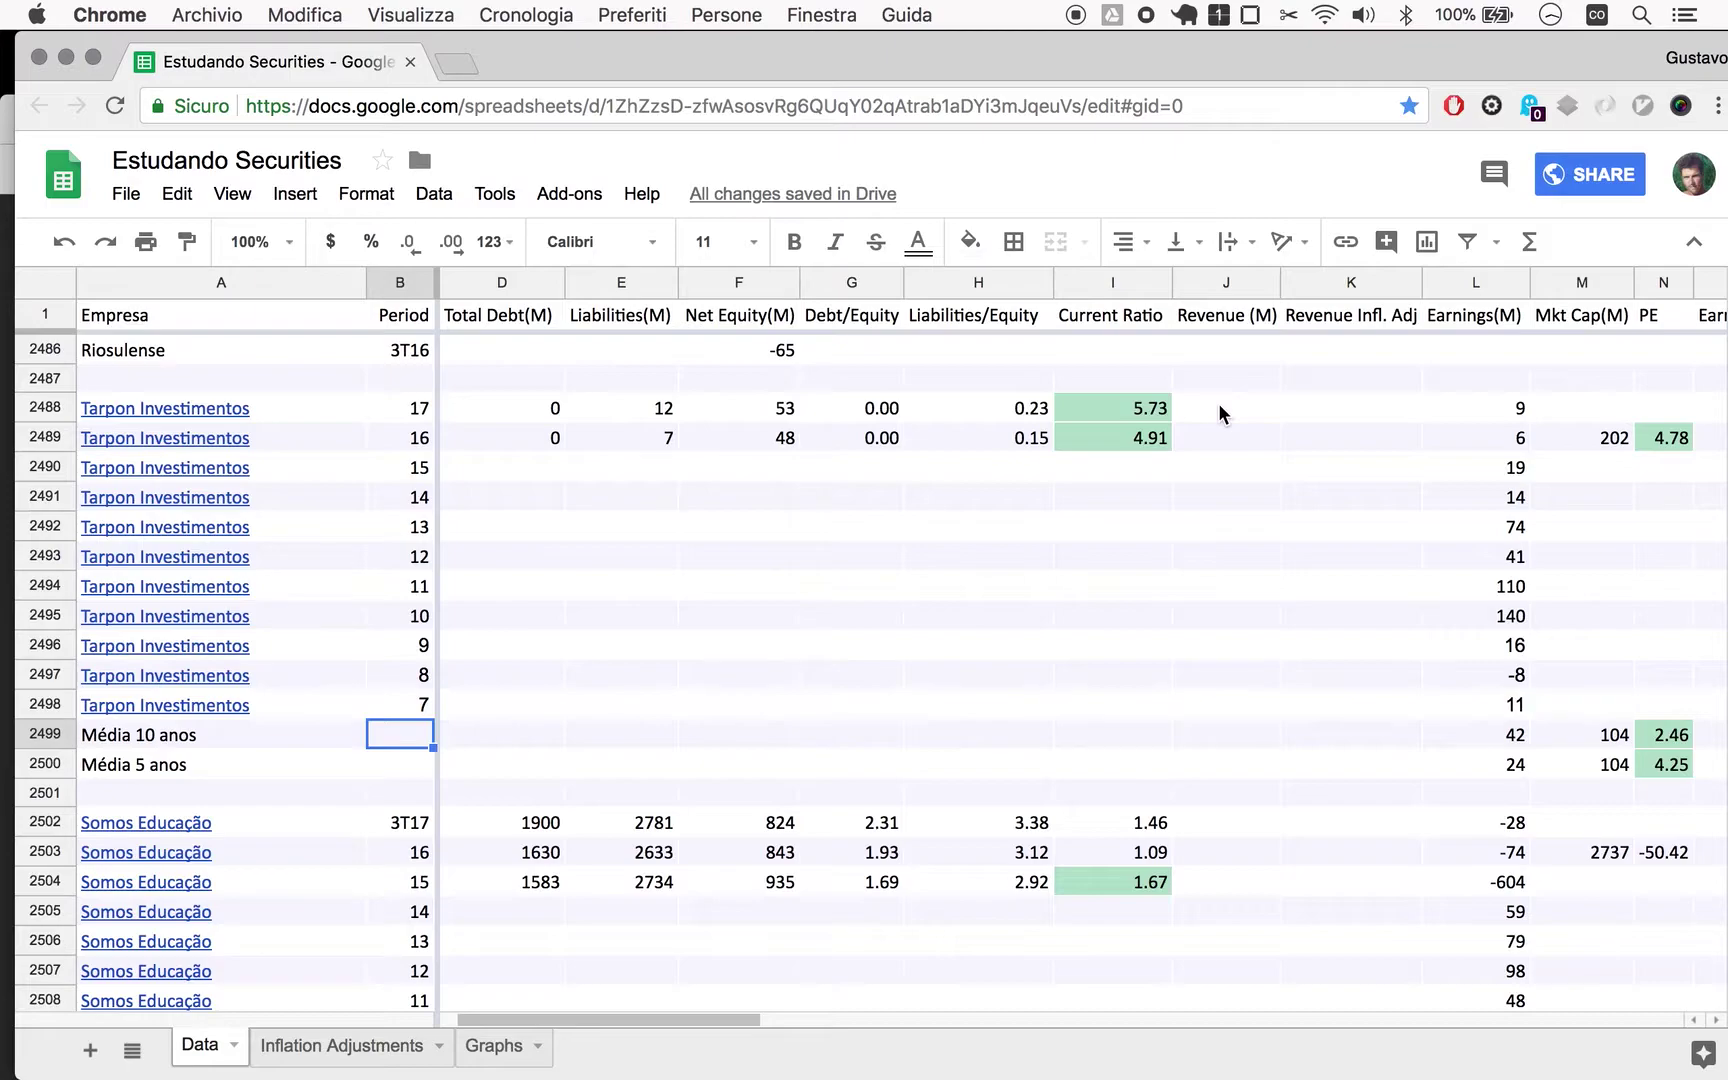
{"action": "scroll", "coordinate": [1217, 412], "scroll_direction": "right", "scroll_amount": 1}
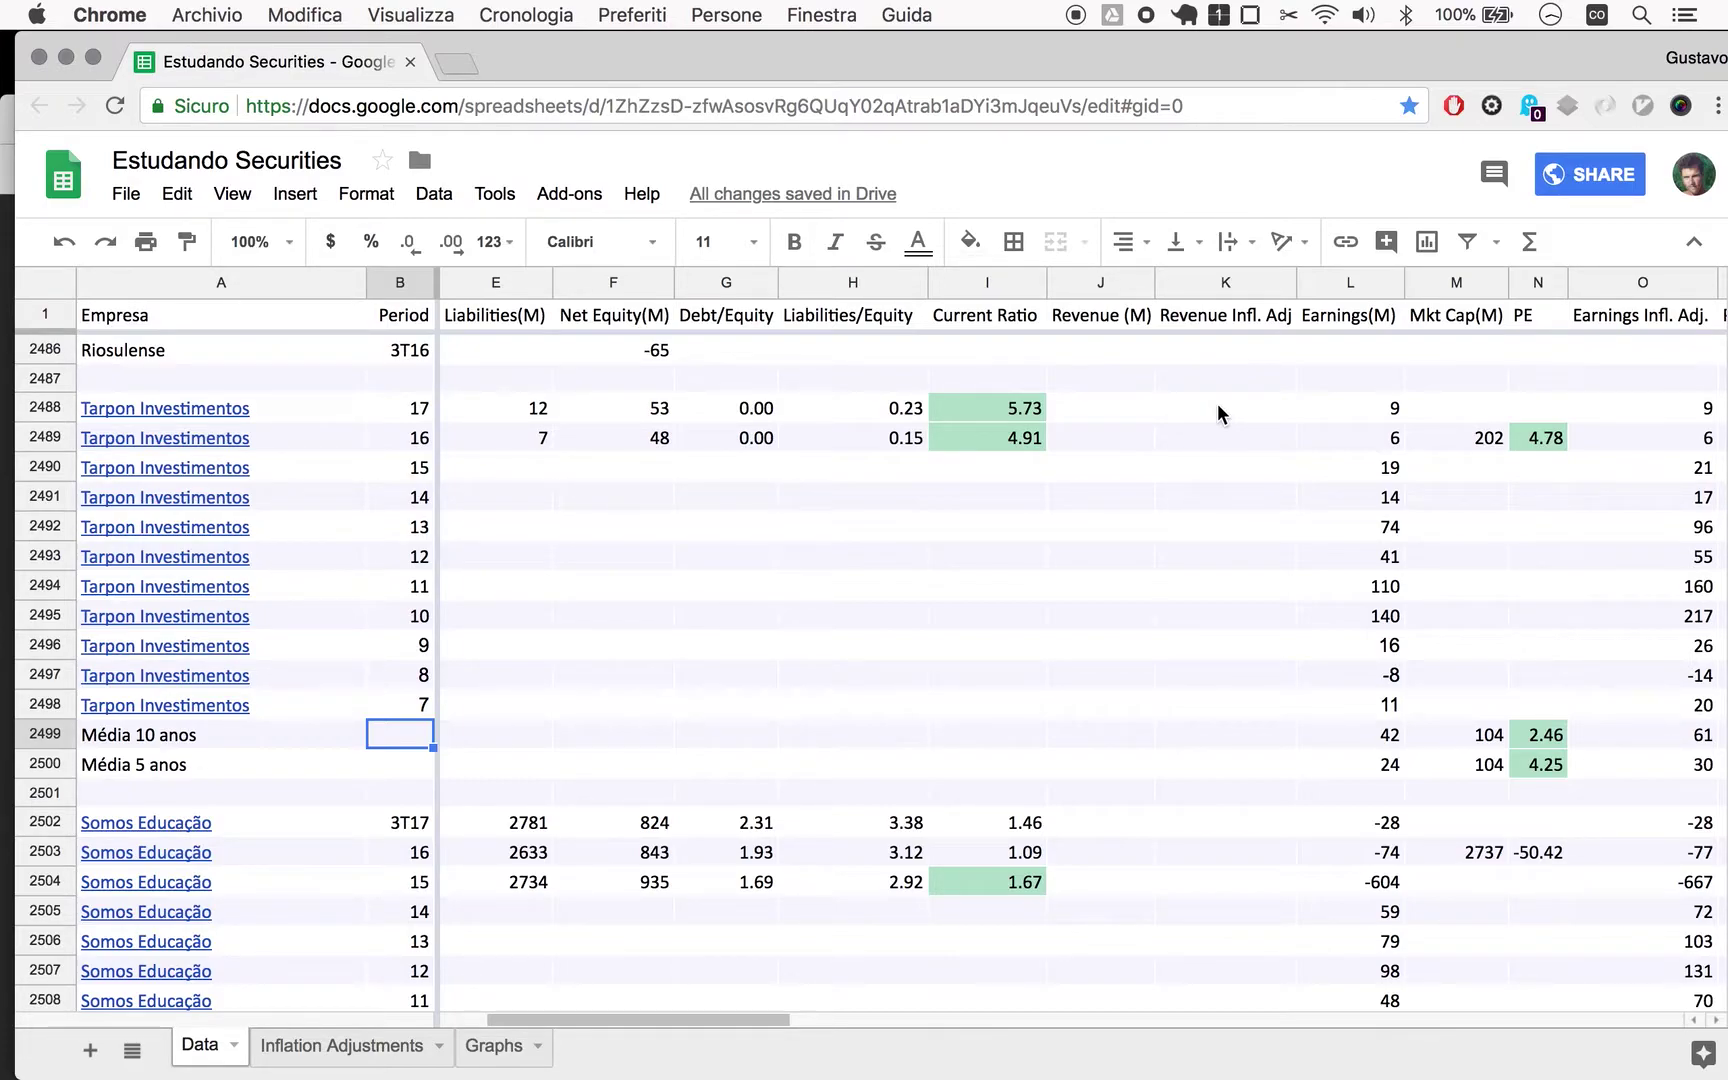
{"action": "scroll", "coordinate": [1168, 420], "scroll_direction": "right", "scroll_amount": 3}
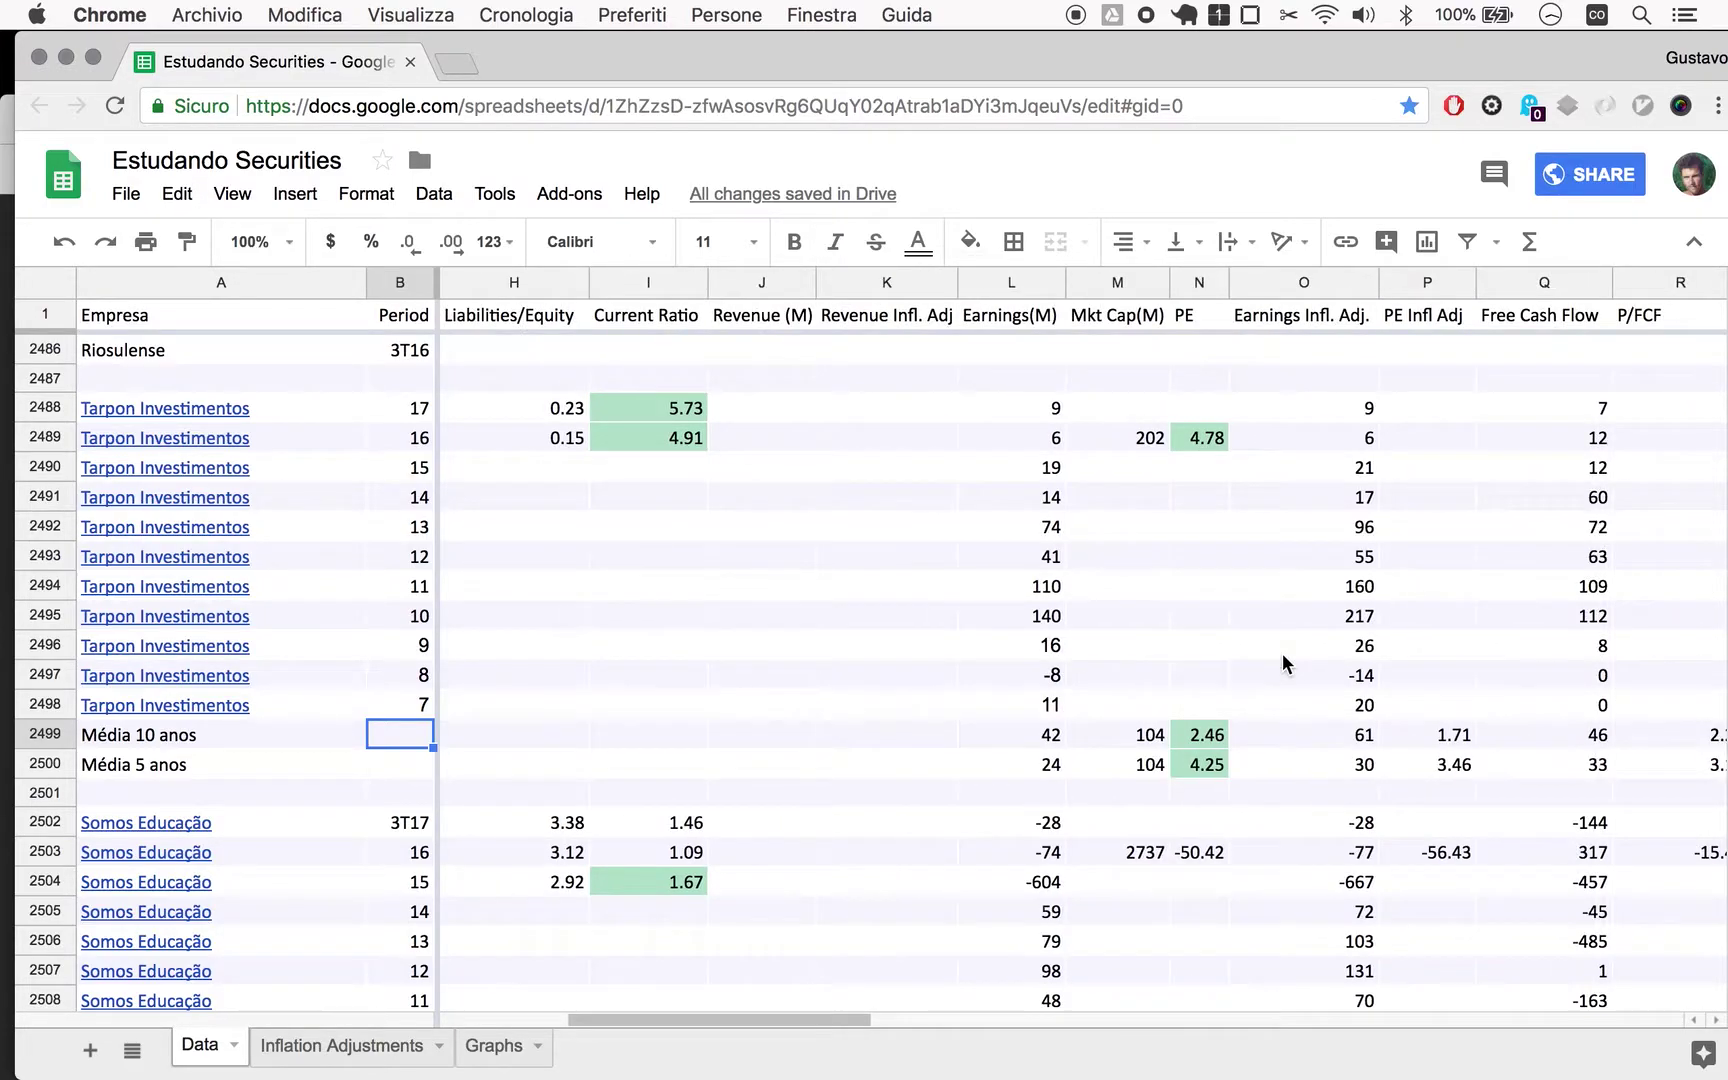
{"action": "scroll", "coordinate": [1282, 653], "scroll_direction": "right", "scroll_amount": 2}
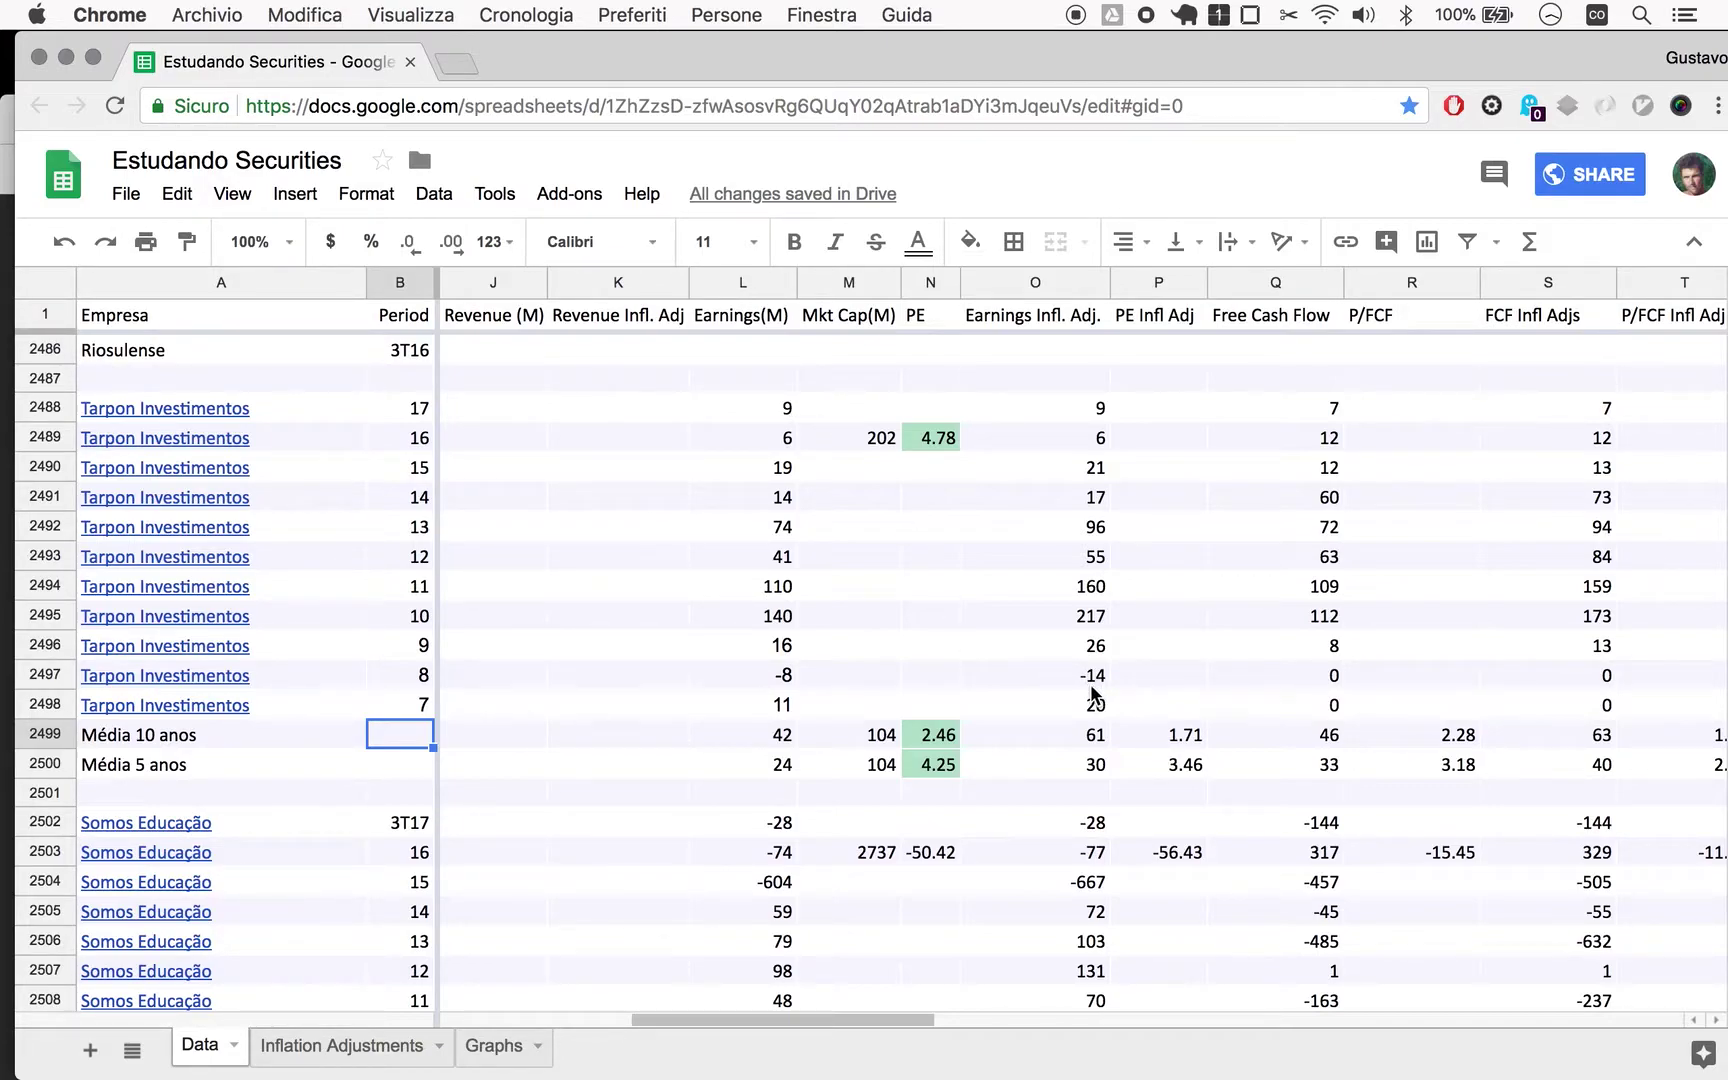
{"action": "left_click", "coordinate": [1085, 447]}
{"action": "key", "text": "Return"}
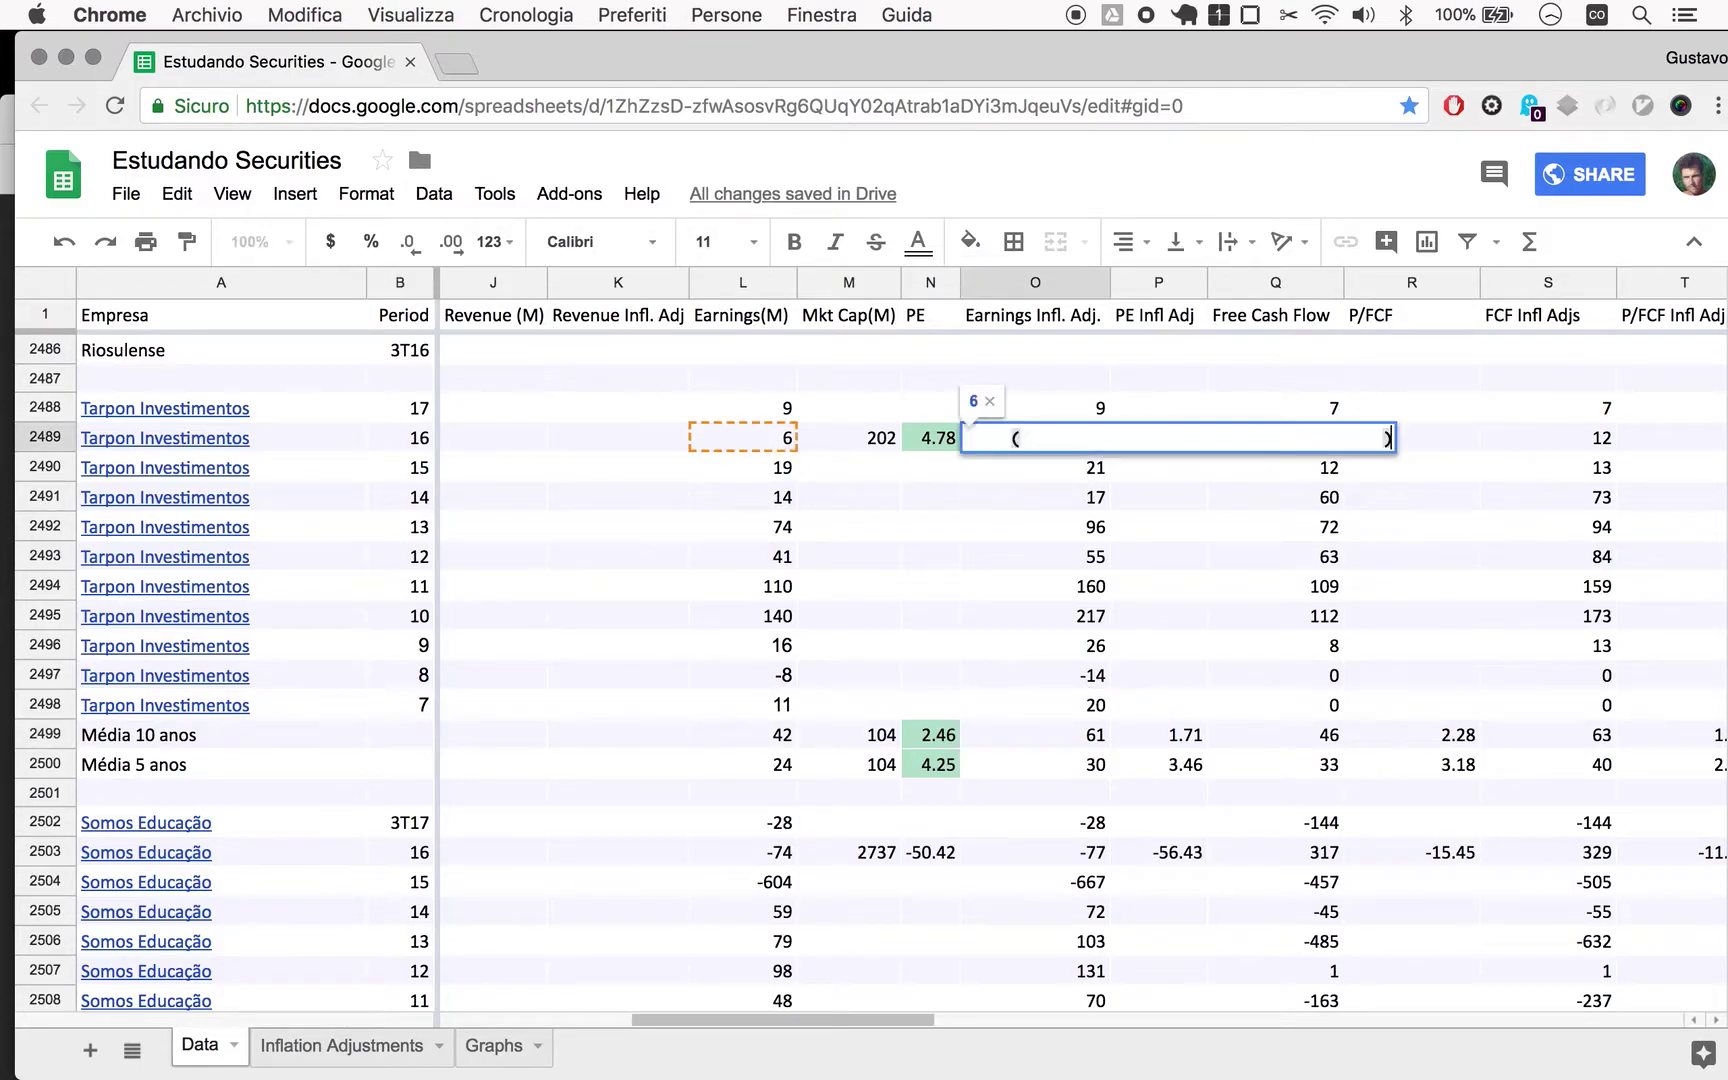
{"action": "key", "text": "Escape"}
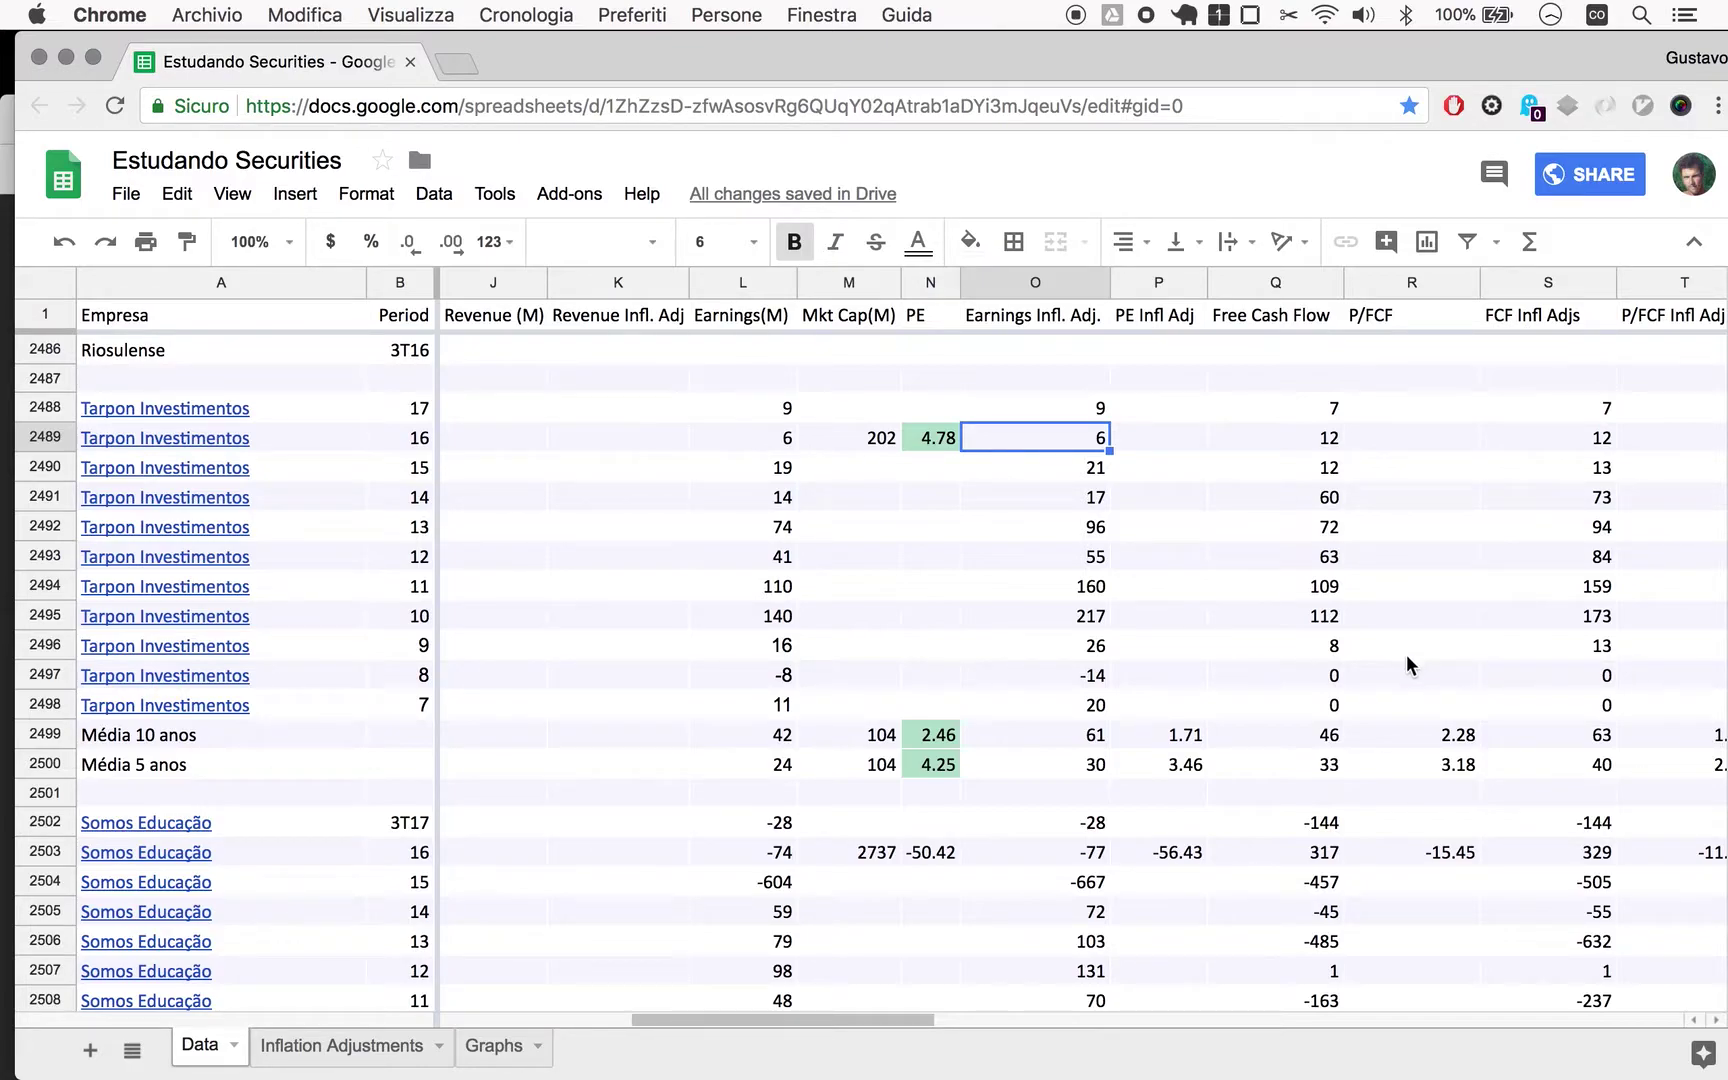
Step: Check the content of the free cash flow cell of Tarpon Investimentos for period 8 without editing it
{"action": "scroll", "coordinate": [1405, 665], "scroll_direction": "right", "scroll_amount": 2}
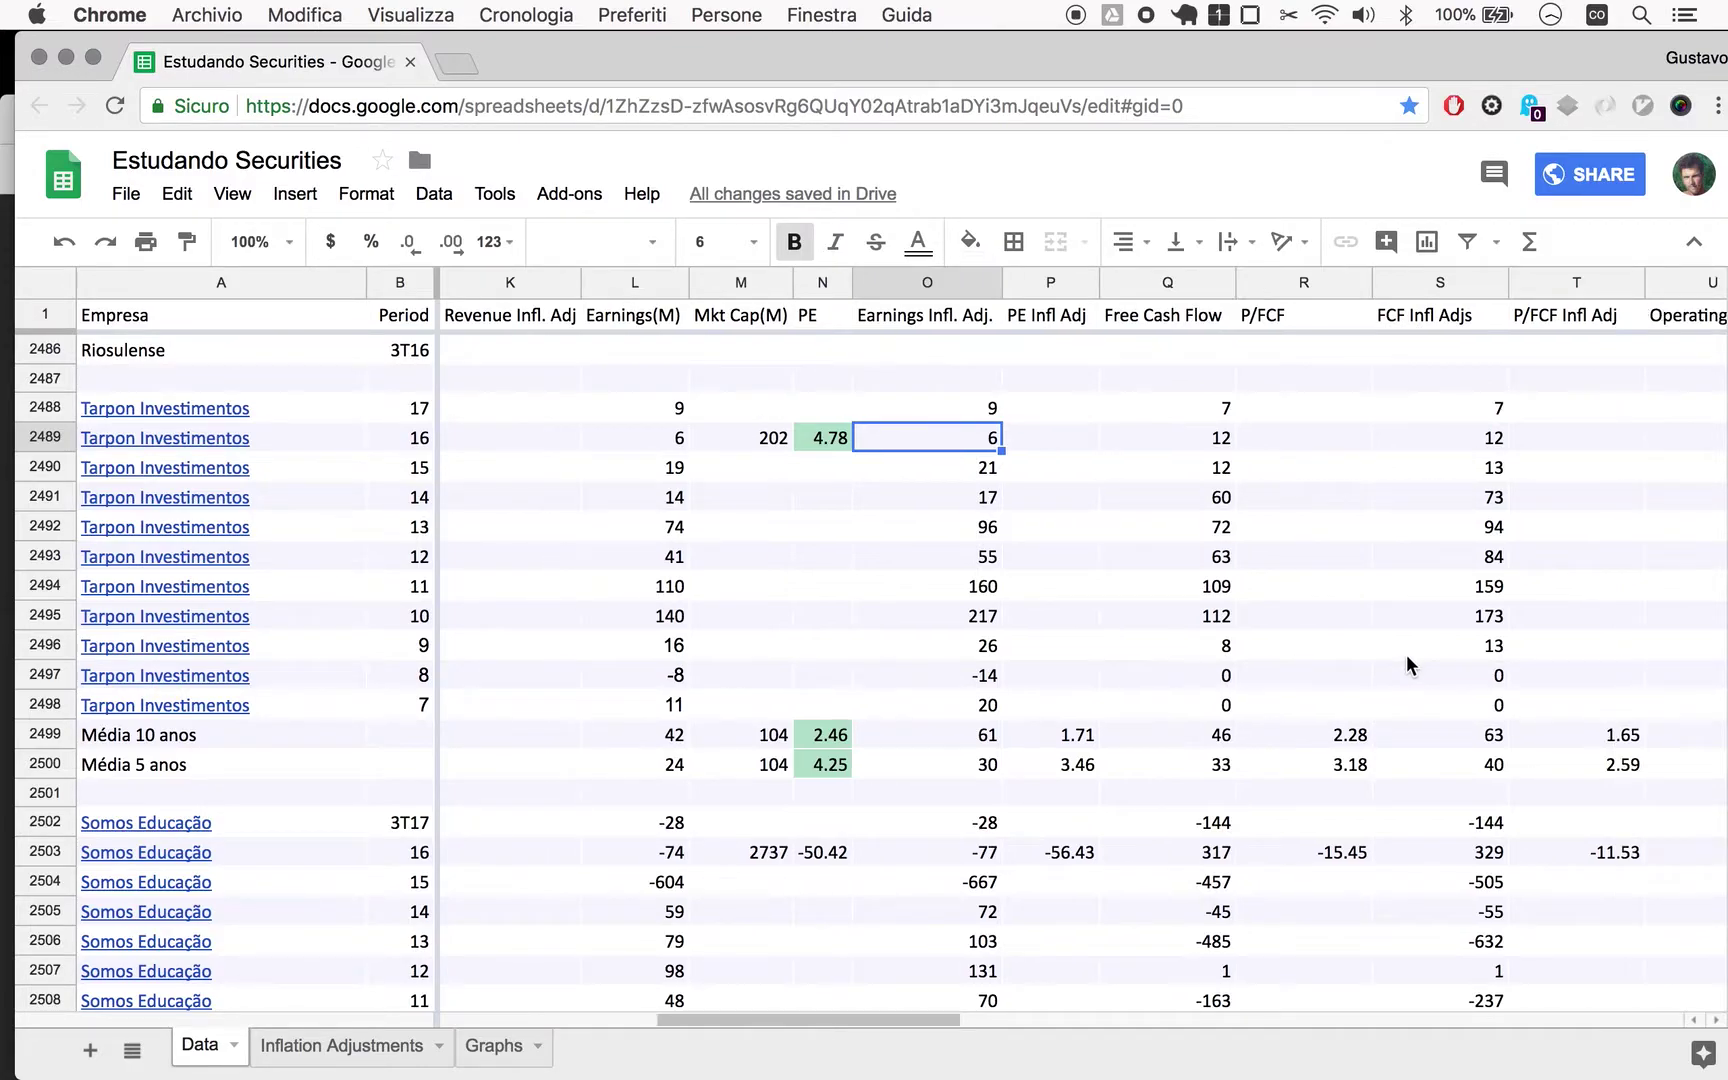
{"action": "left_click", "coordinate": [1217, 678]}
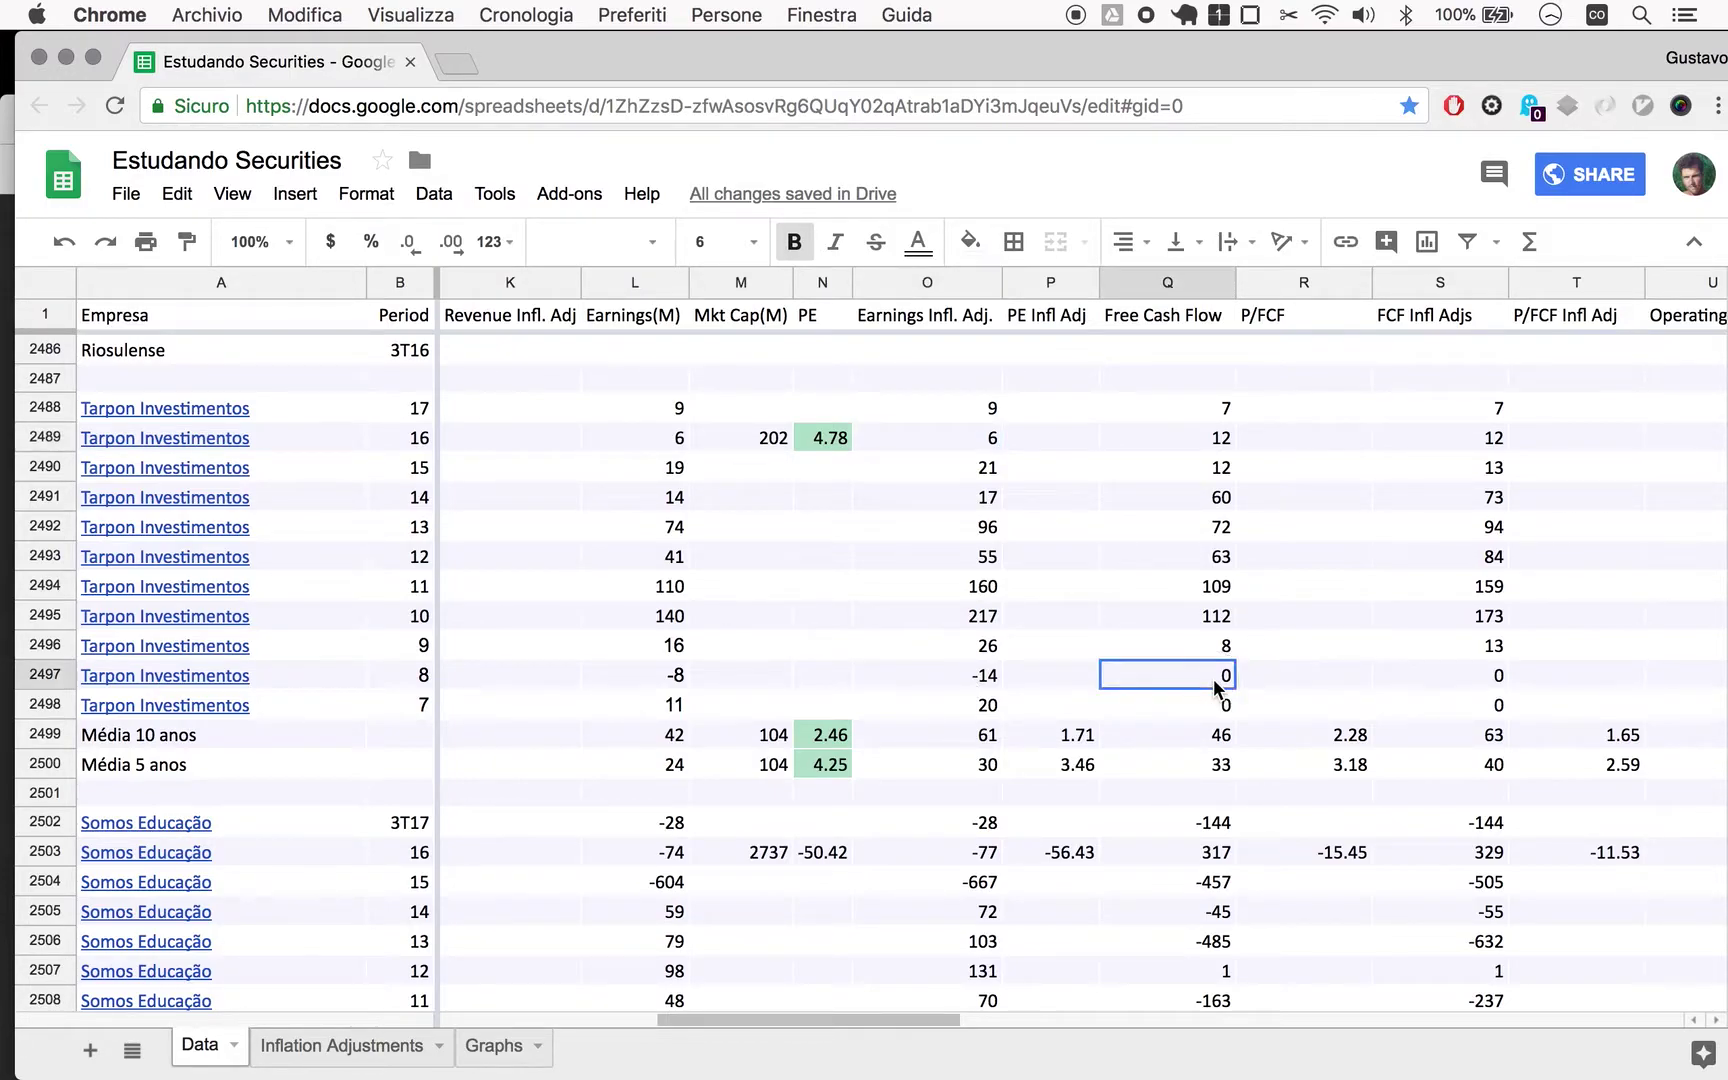
{"action": "key", "text": "Return"}
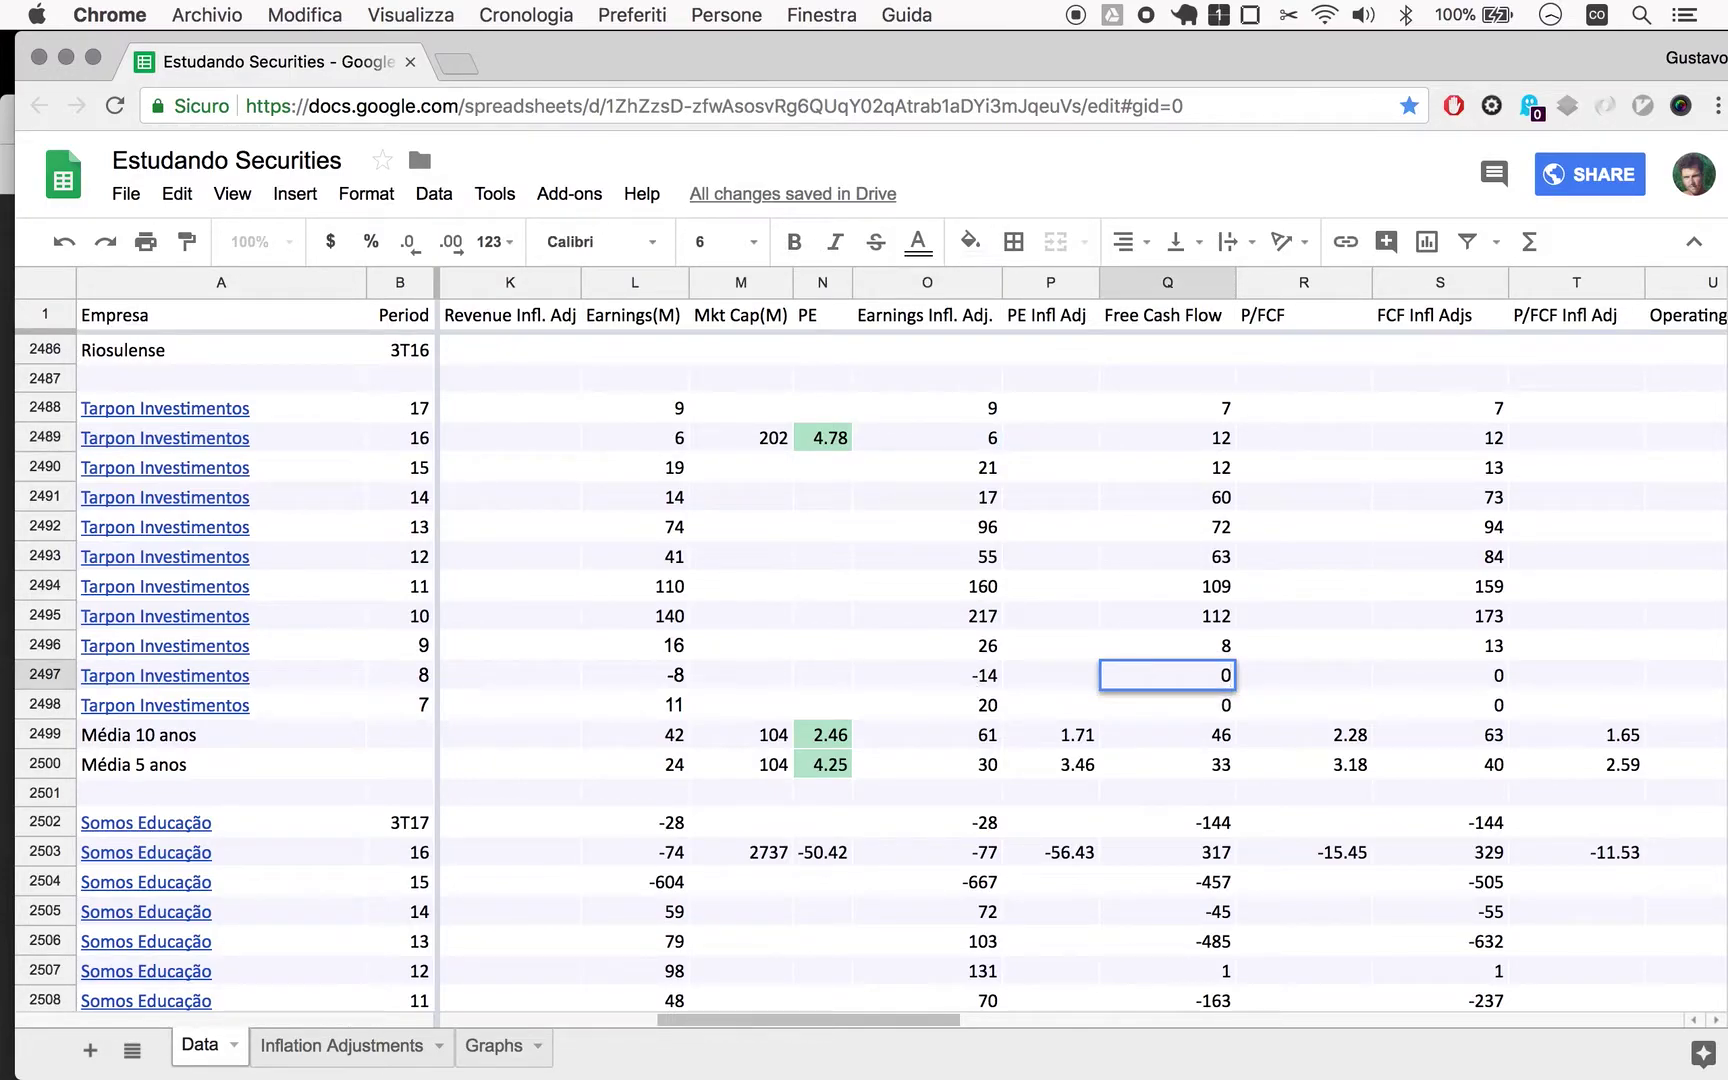
{"action": "key", "text": "Escape"}
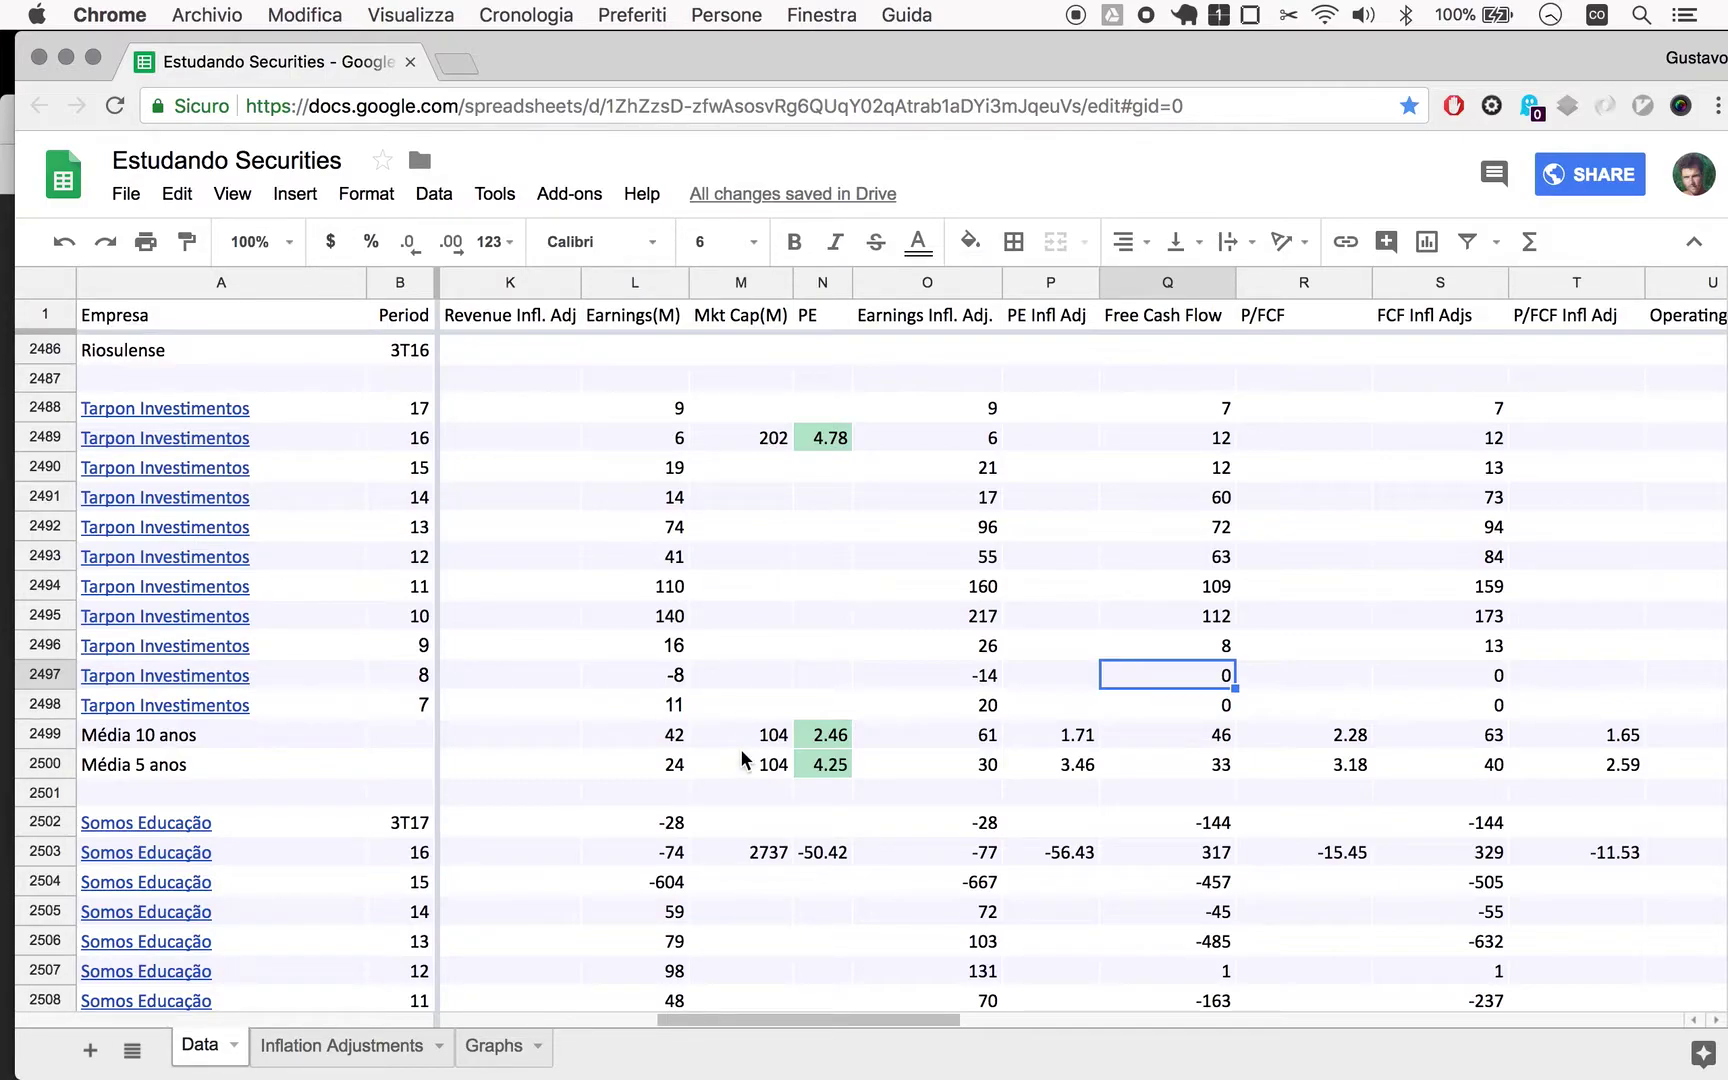
Step: Search the web for "tarpon investimentos market cap" in a new tab and open the Bloomberg quote for TRPN3
{"action": "key", "text": "super+t"}
{"action": "type", "text": "tarpon inv"}
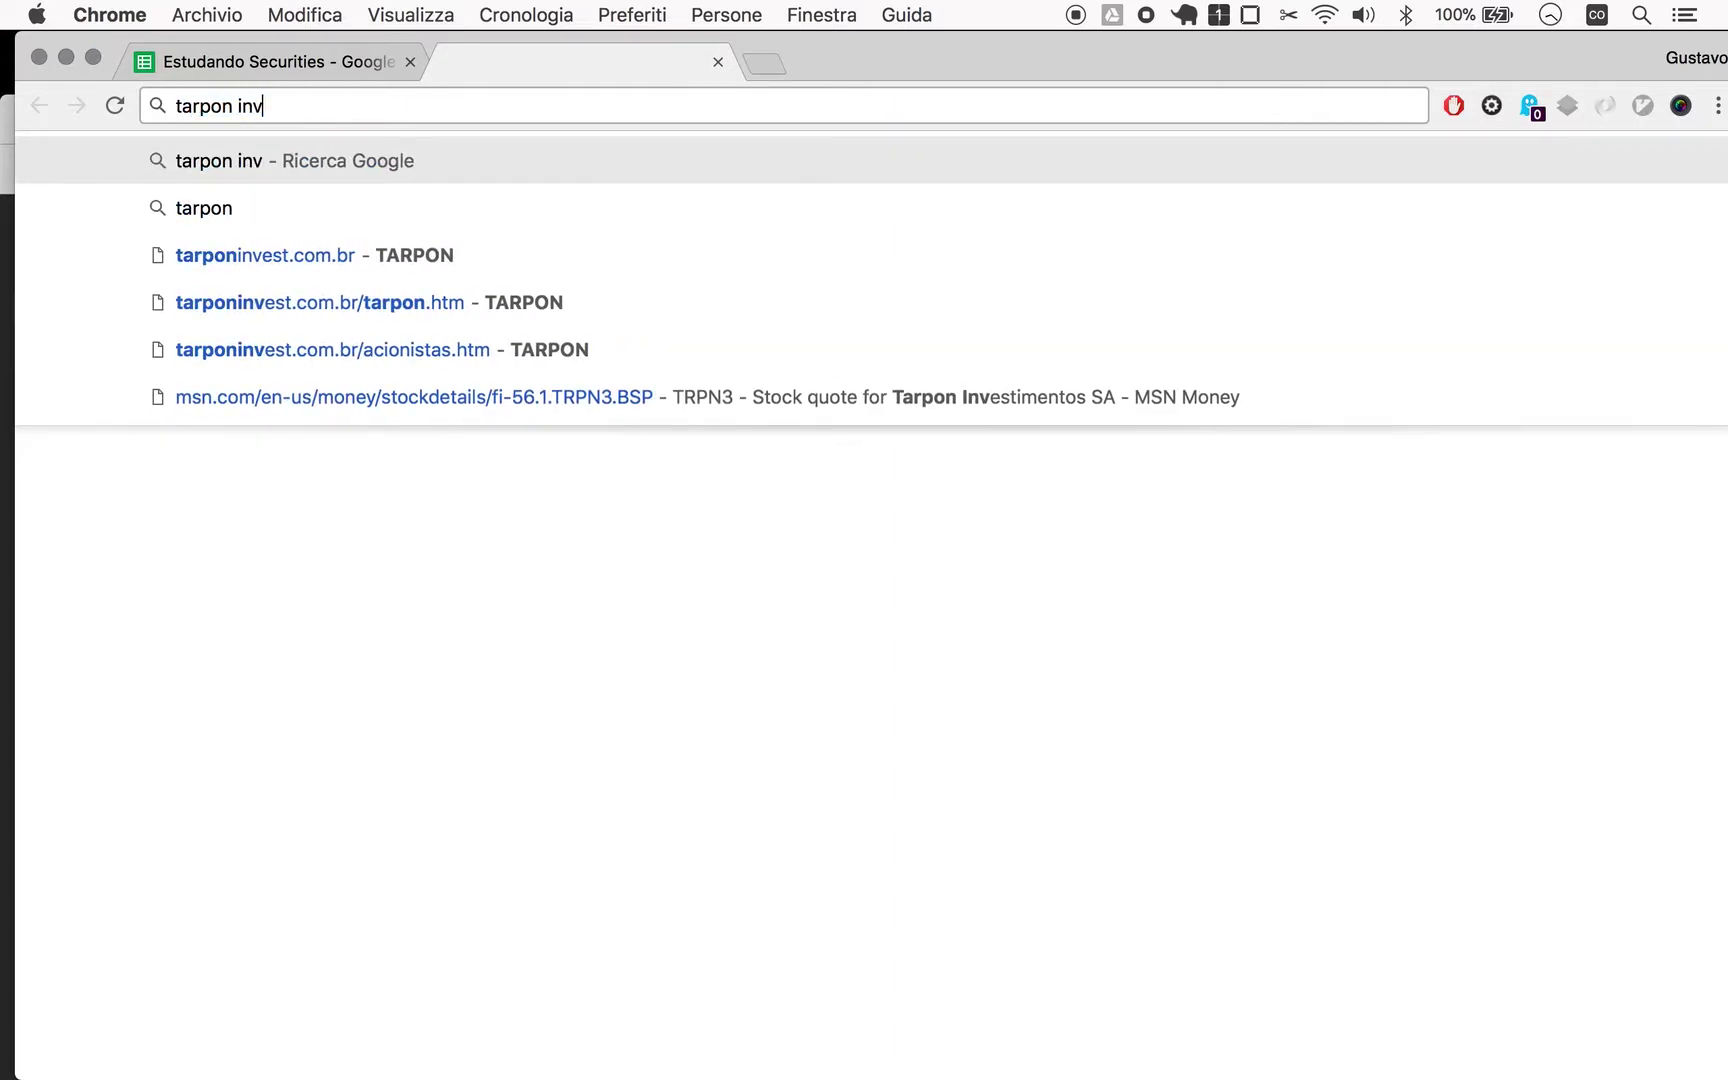
{"action": "type", "text": "estimentos "}
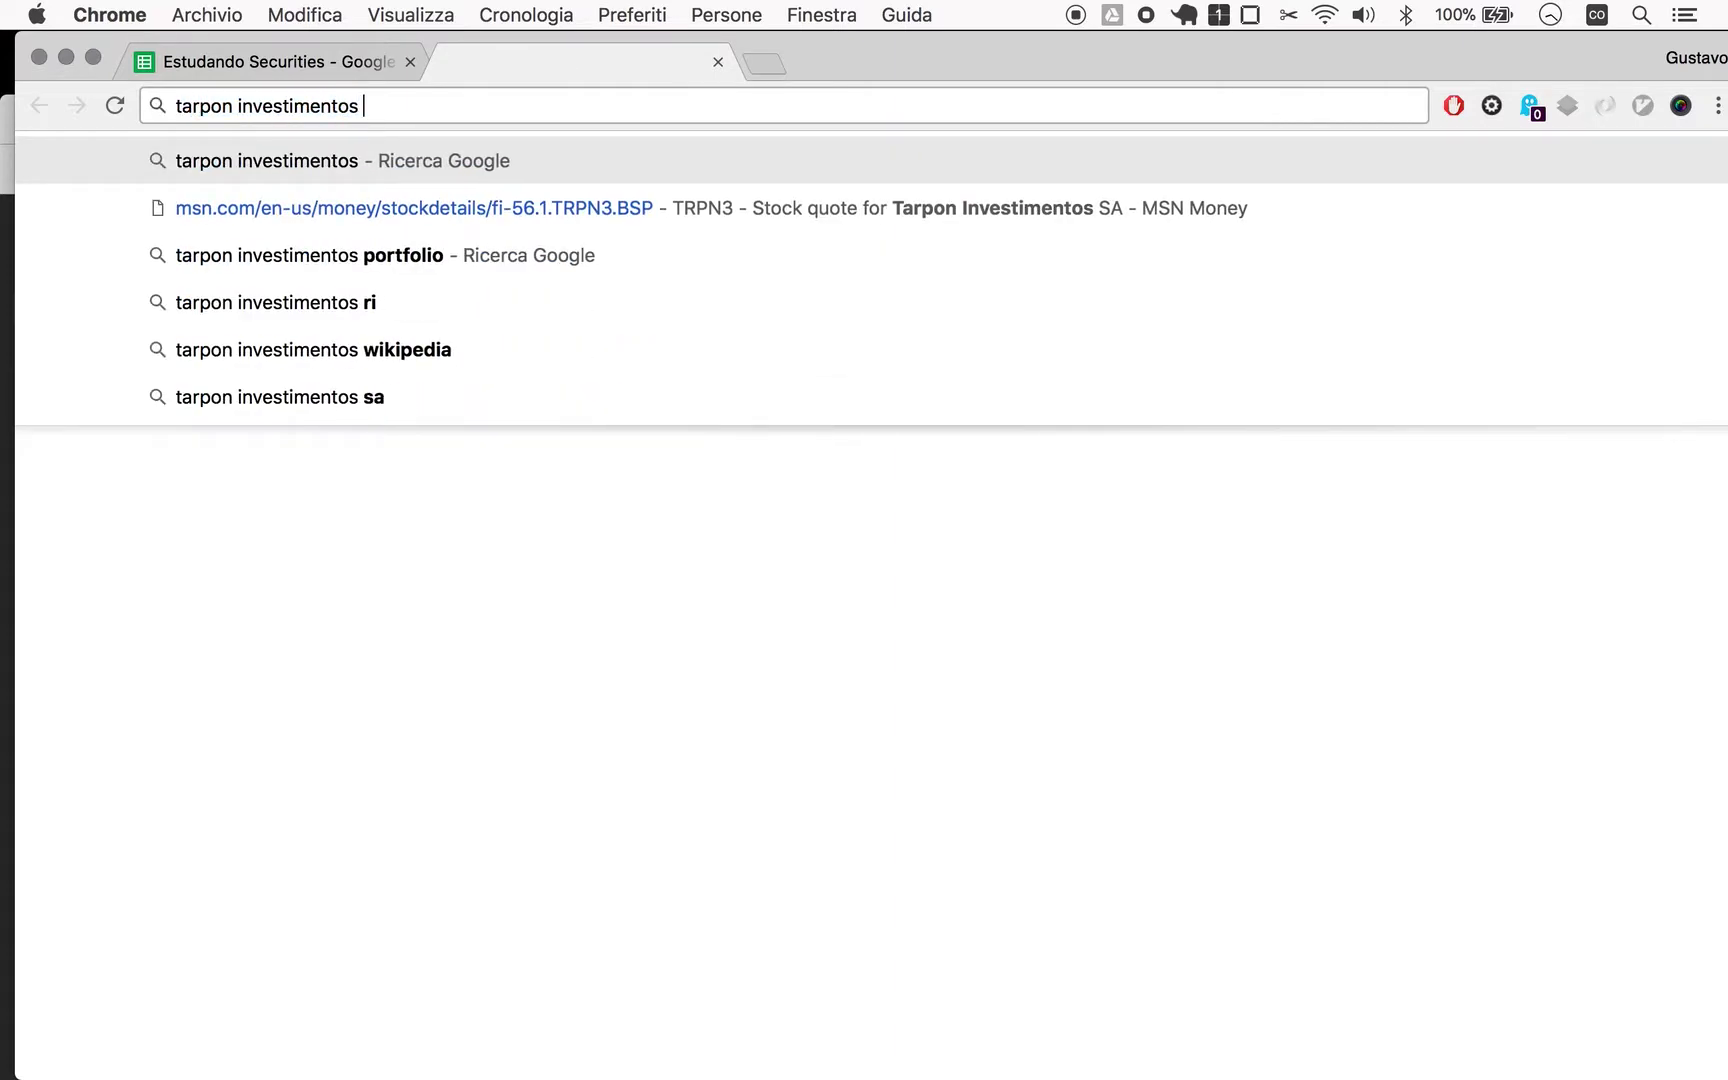
{"action": "type", "text": "market"}
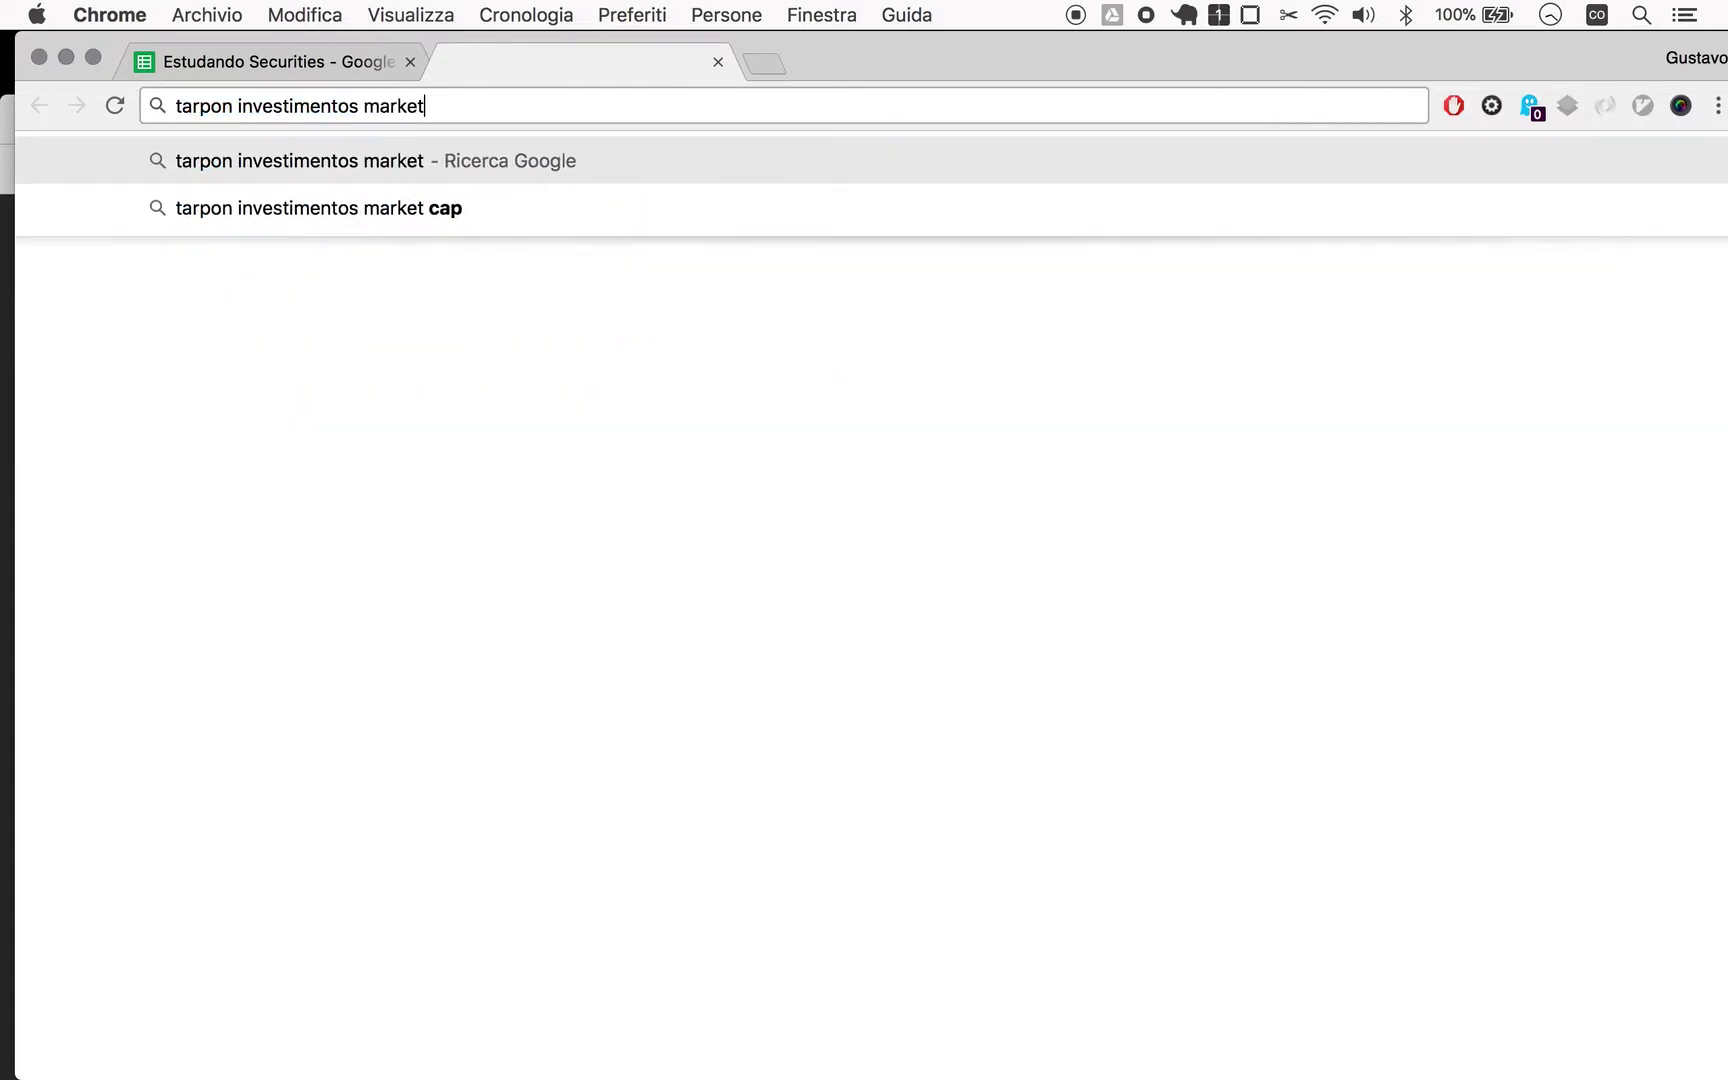
{"action": "type", "text": " cap"}
{"action": "key", "text": "Return"}
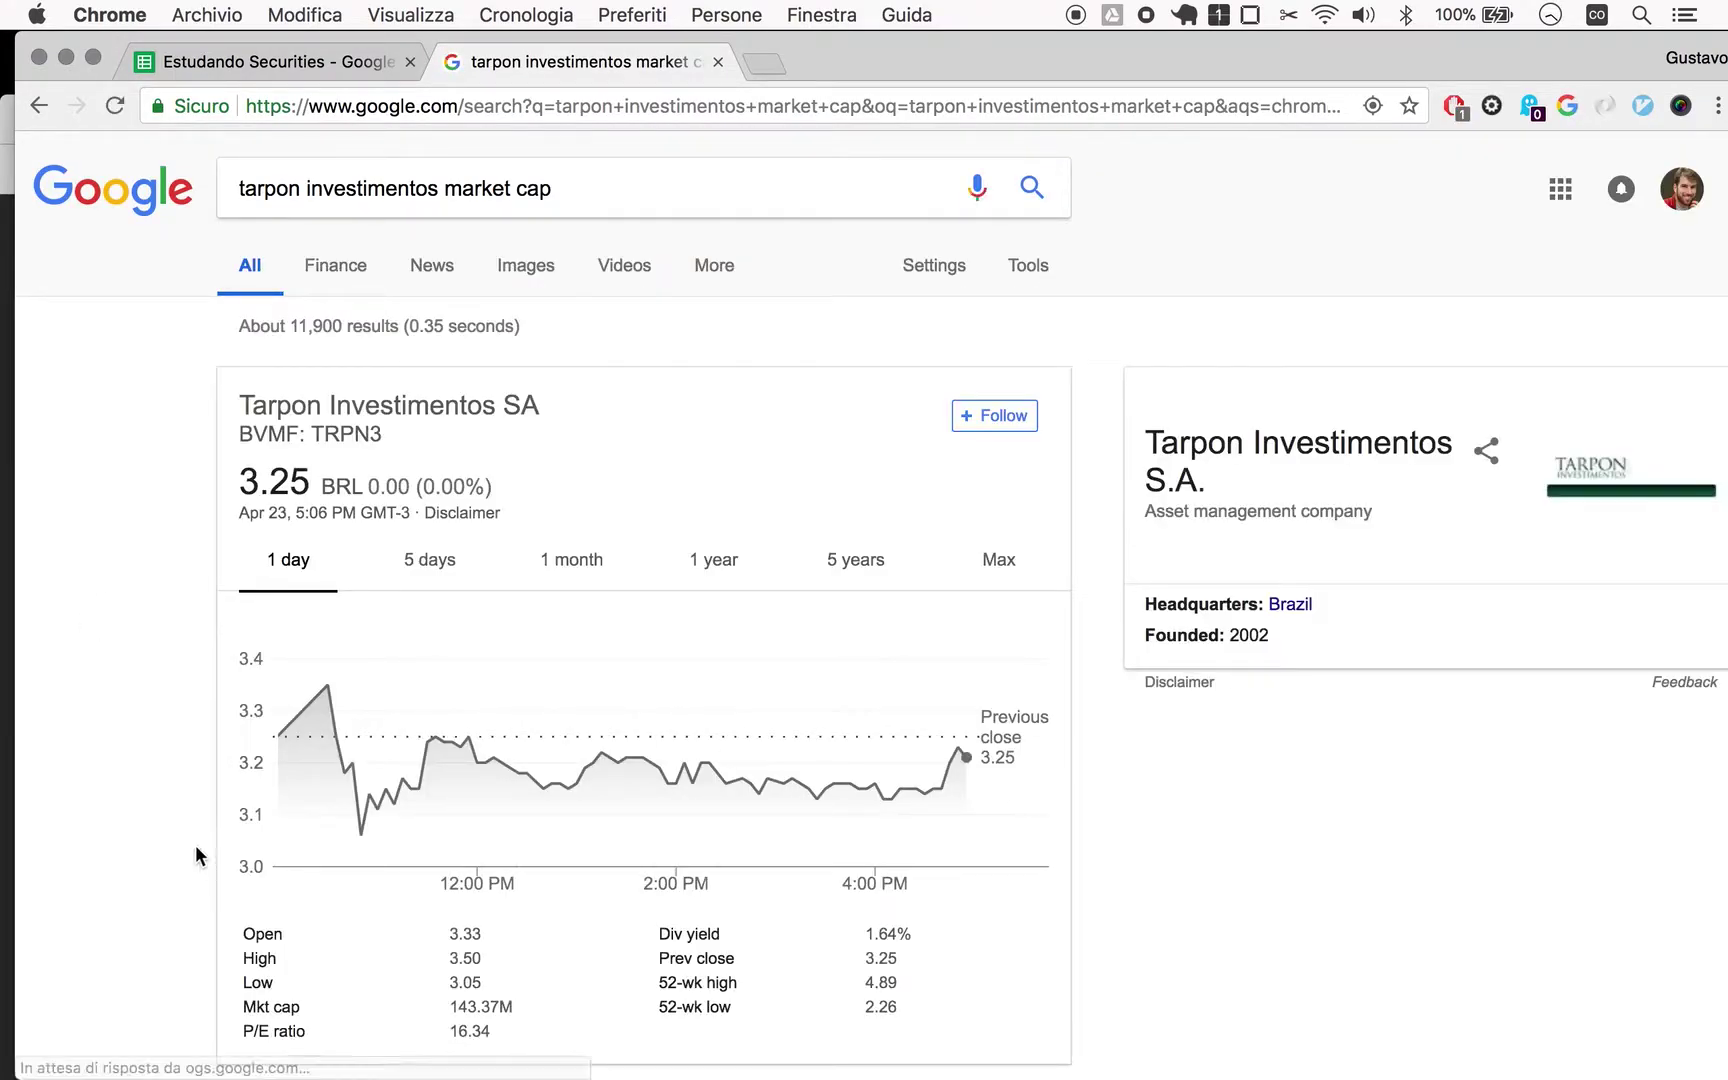
{"action": "scroll", "coordinate": [144, 859], "scroll_direction": "down", "scroll_amount": 5}
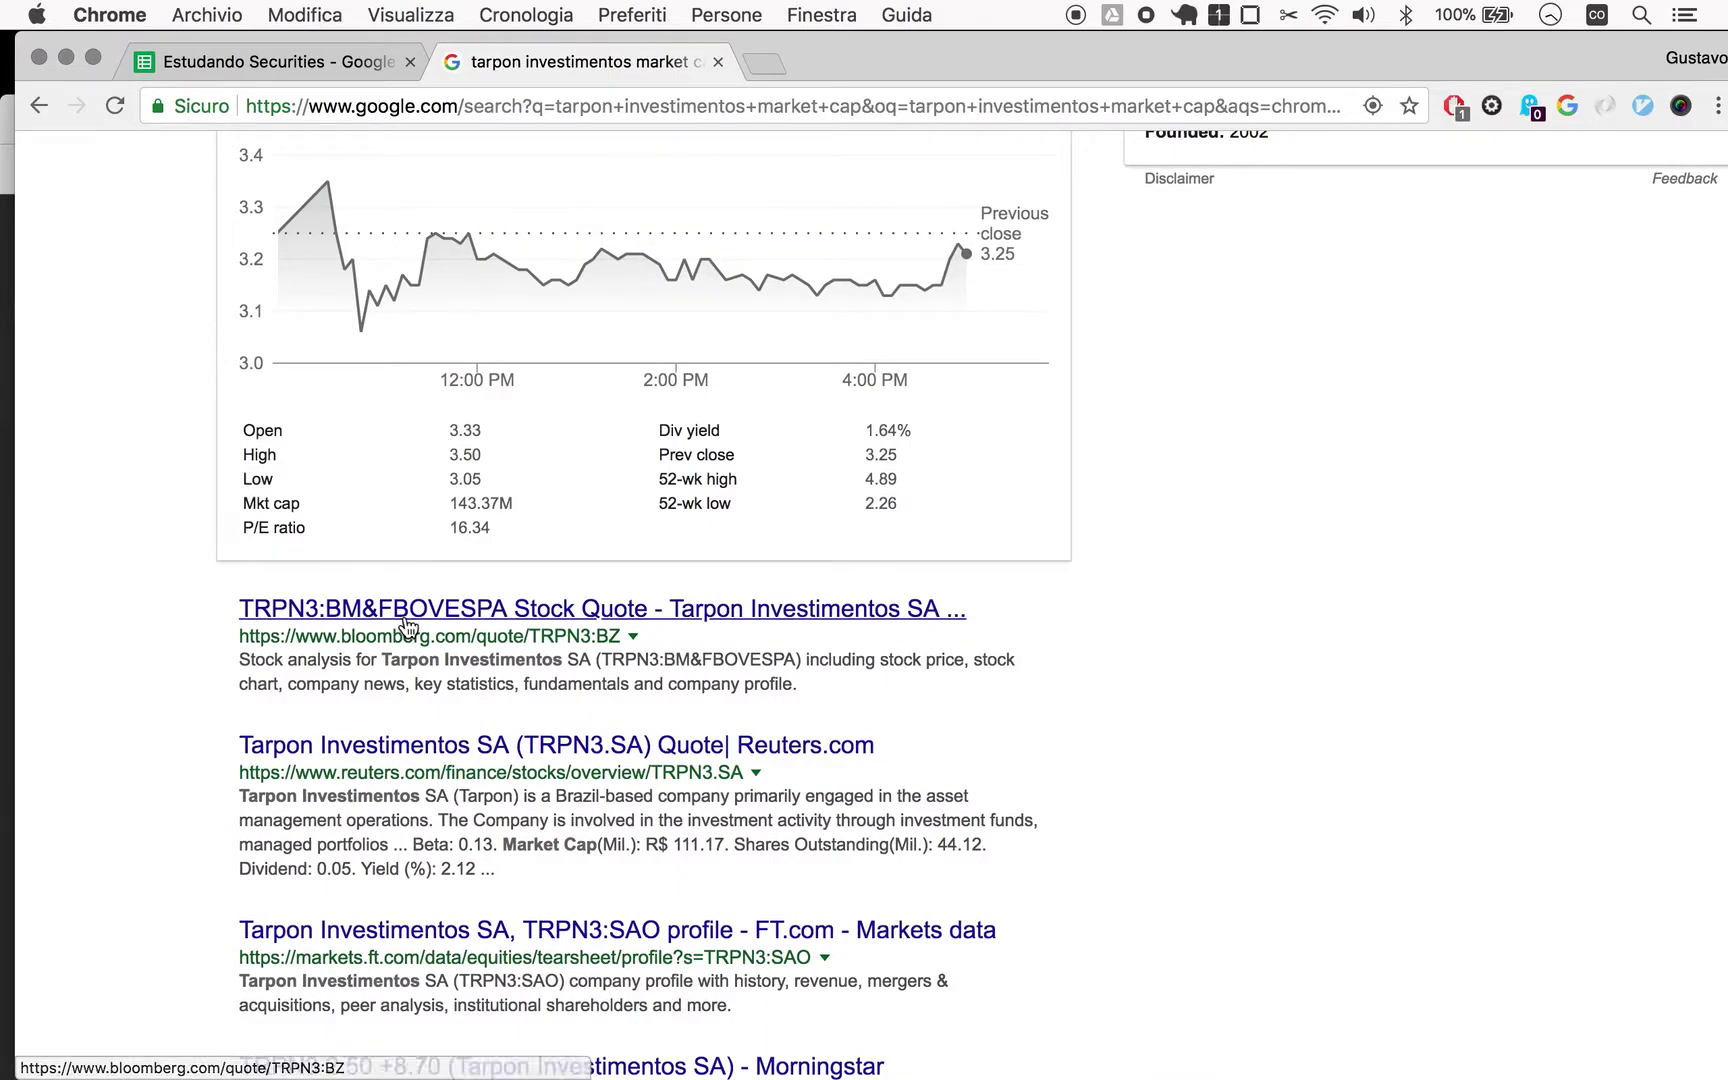
{"action": "left_click", "coordinate": [408, 627]}
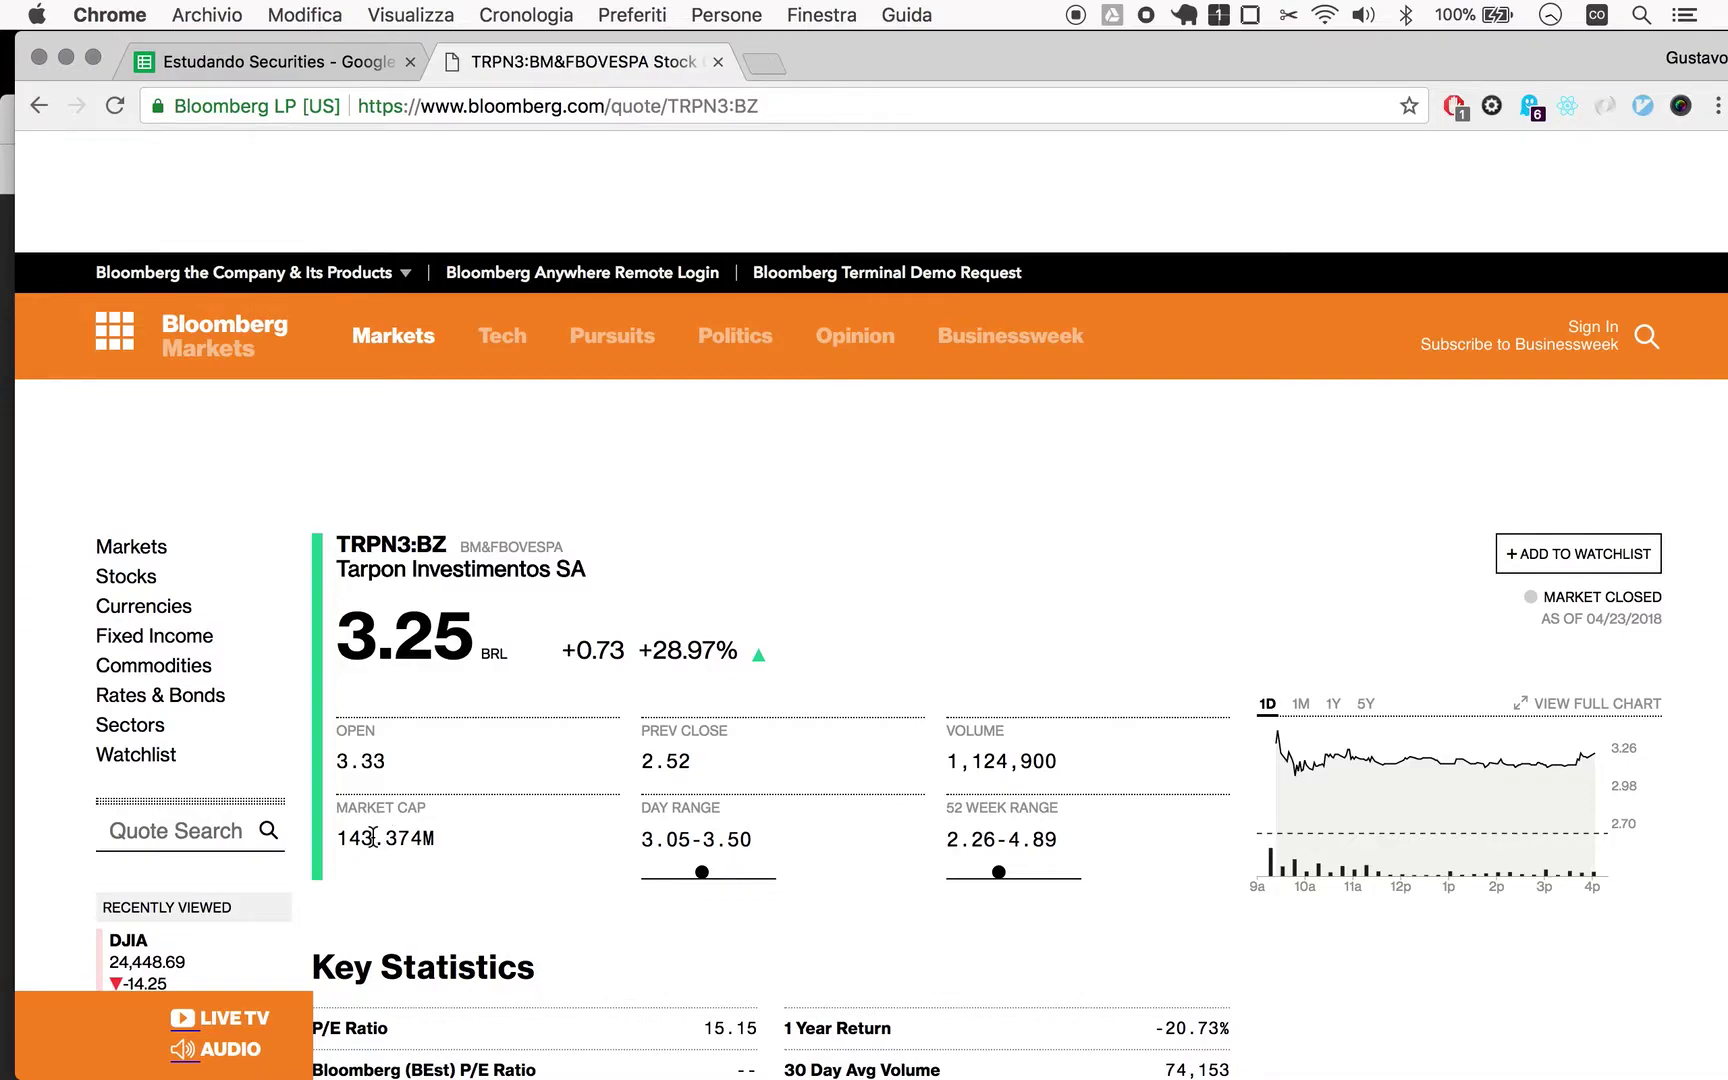
Step: Return to the spreadsheet and set the market cap in Tarpon's Média 10 anos row to 143
{"action": "key", "text": "ctrl+shift+Tab"}
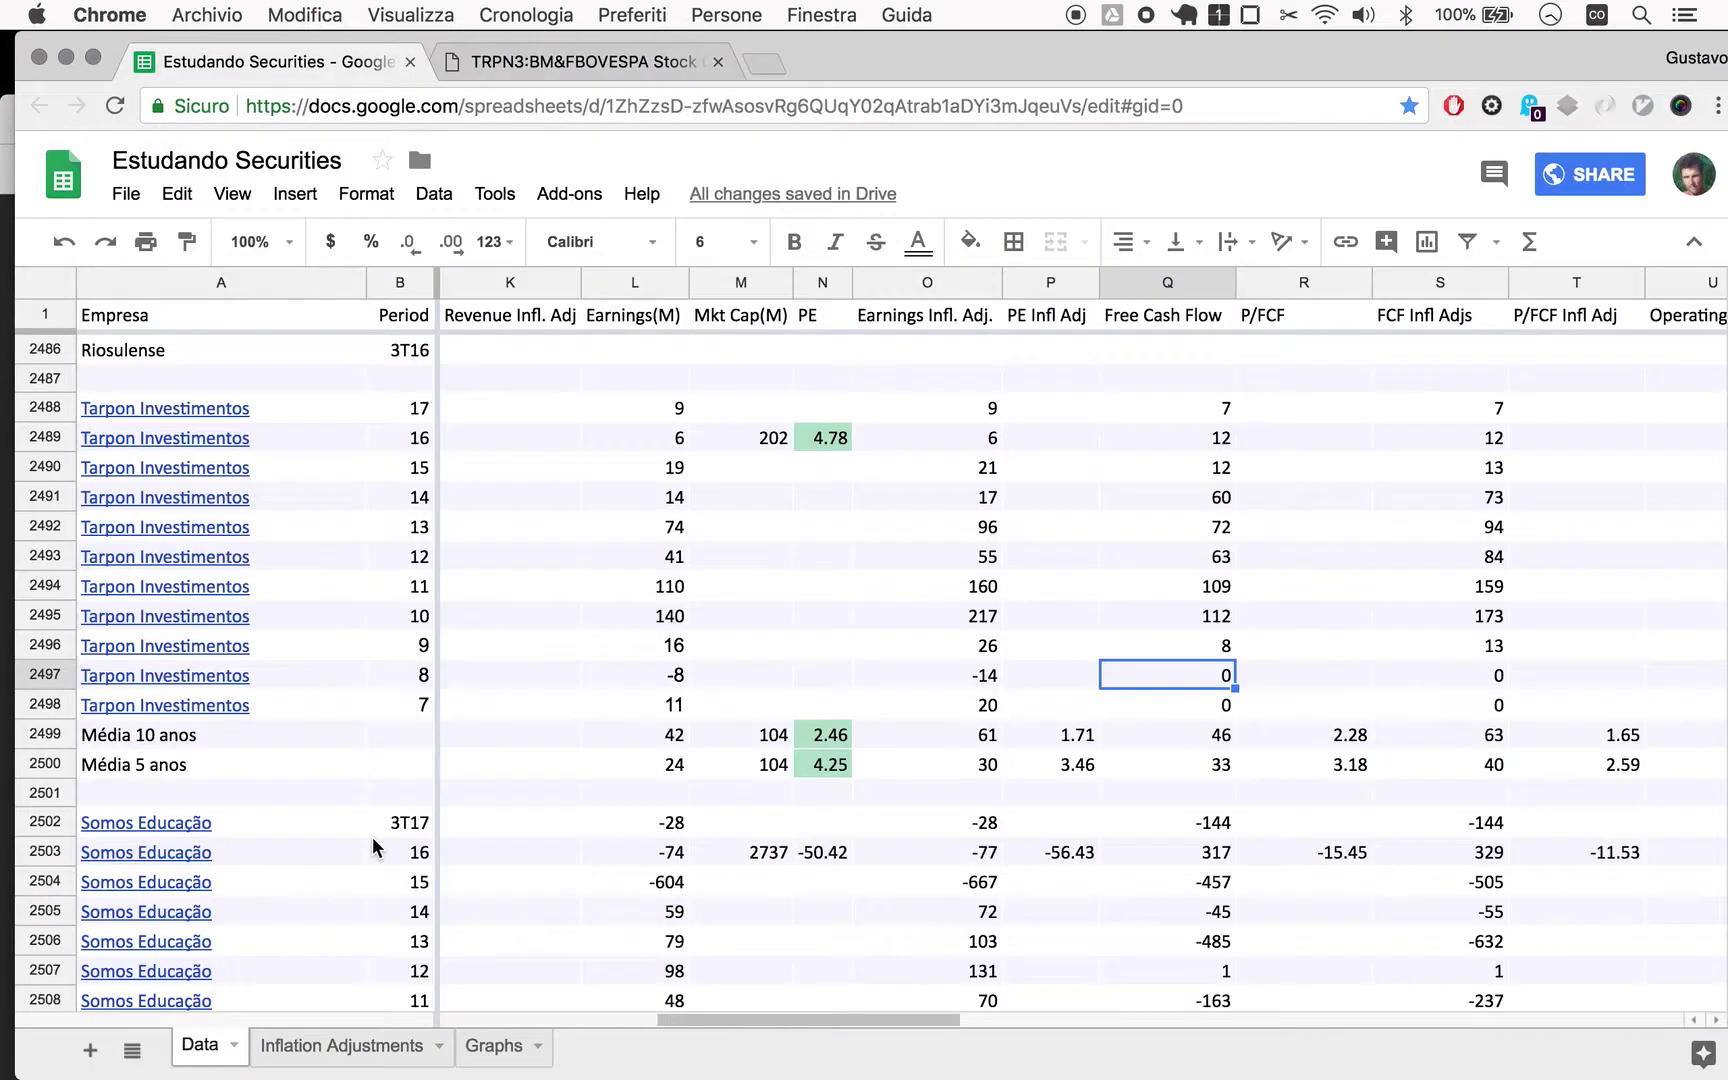
{"action": "left_click", "coordinate": [778, 742]}
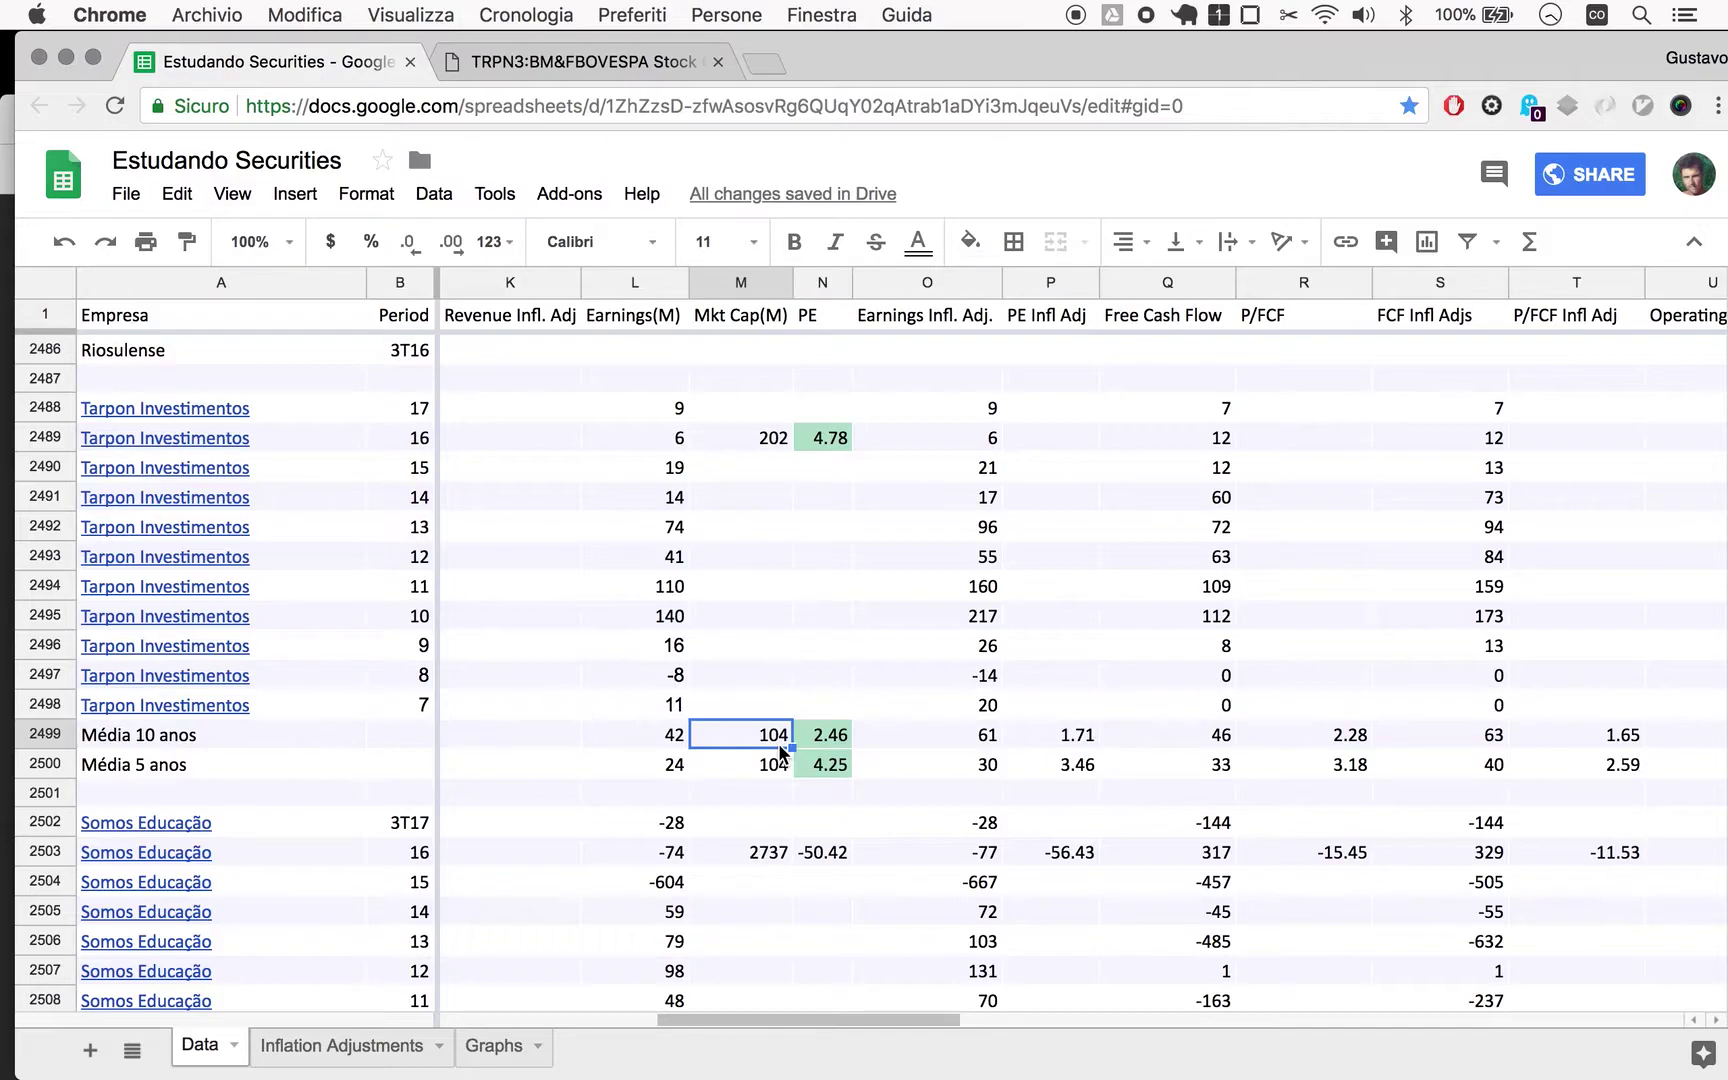
{"action": "double_click", "coordinate": [778, 742]}
{"action": "key", "text": "BackSpace"}
{"action": "key", "text": "BackSpace"}
{"action": "type", "text": "43"}
{"action": "key", "text": "Return"}
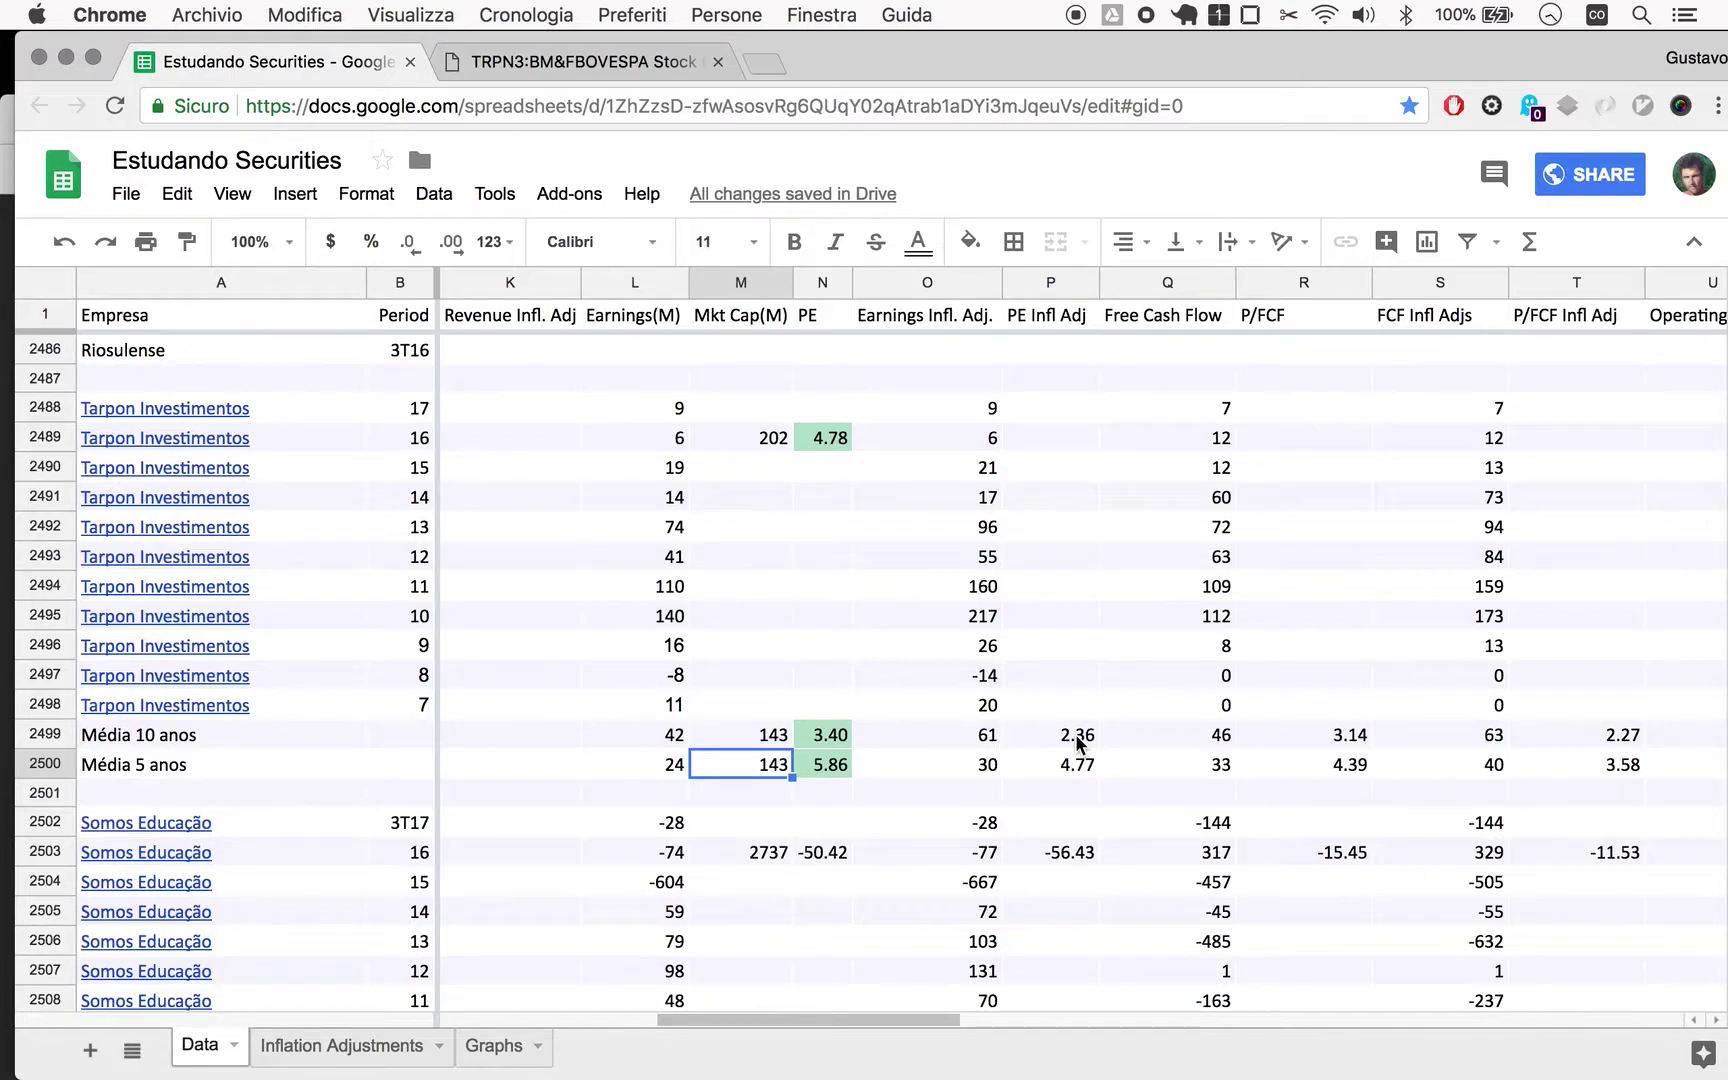
Step: Calculate 100/2.36 in Spotlight to get the earnings yield from Tarpon's ten-year inflation-adjusted PE, then close it
{"action": "key", "text": "super+space"}
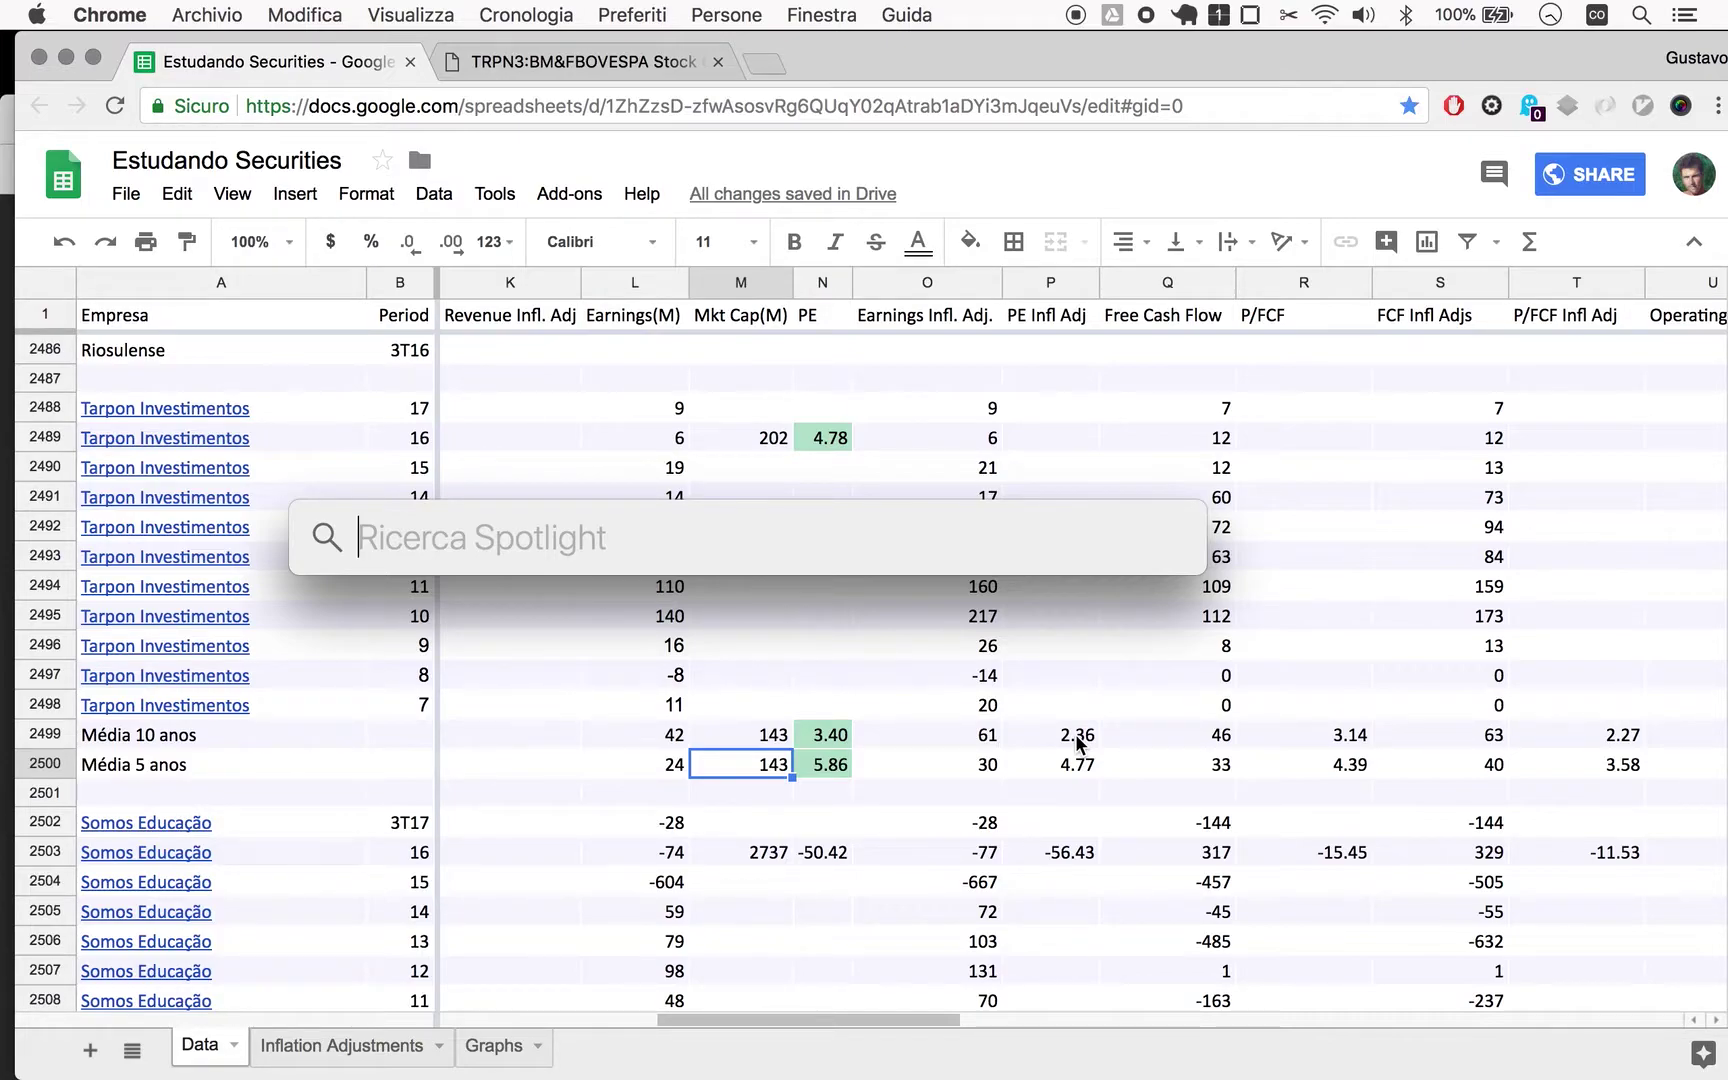
{"action": "key", "text": "Escape"}
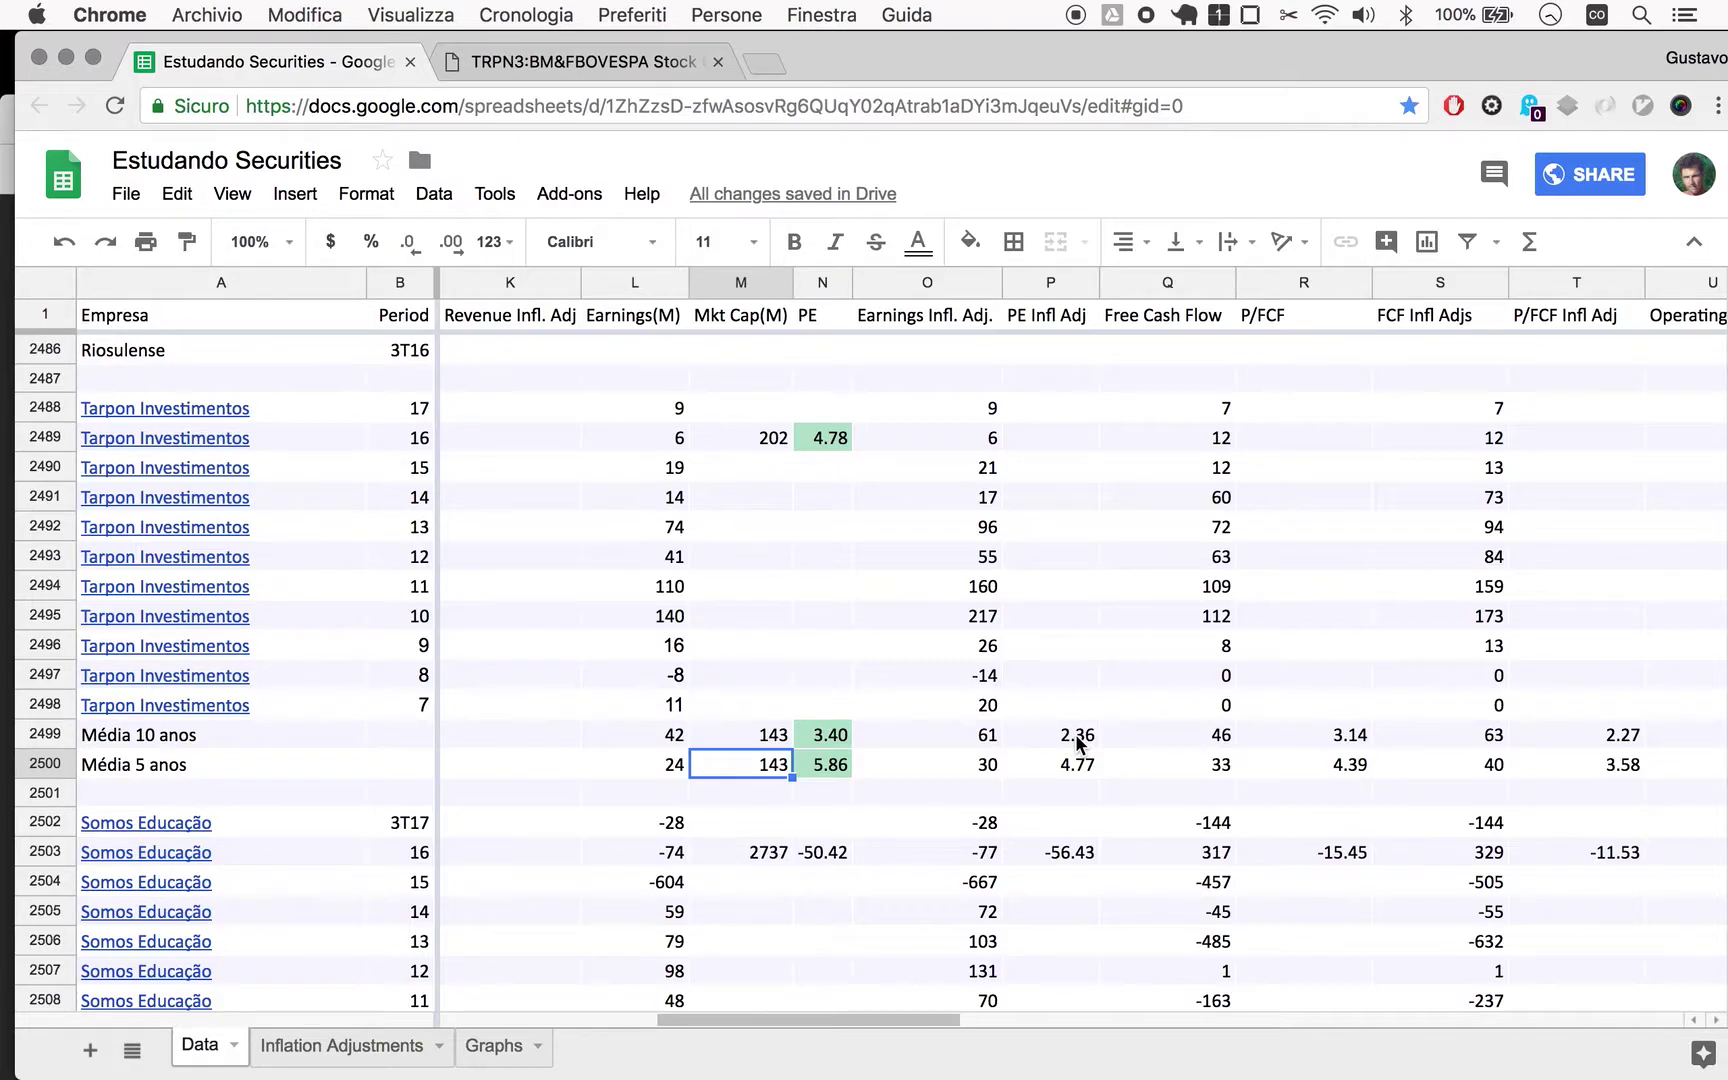
{"action": "key", "text": "super+space"}
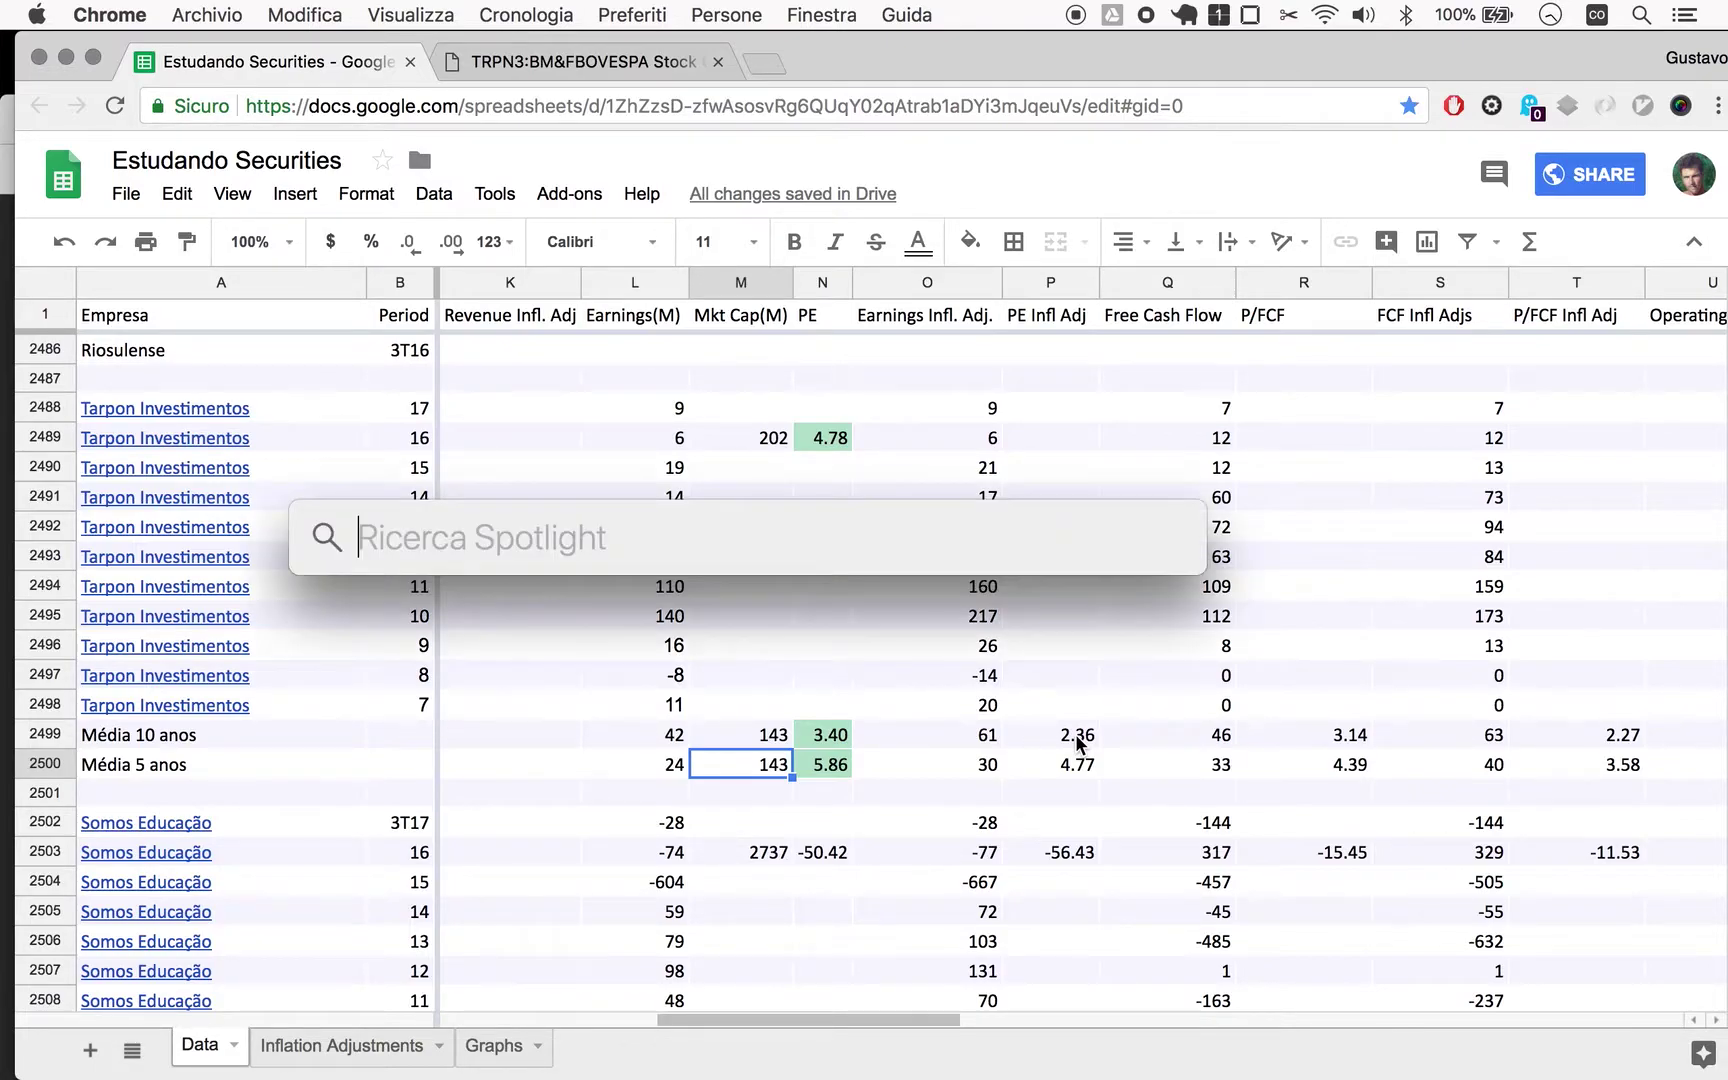
{"action": "type", "text": "100"}
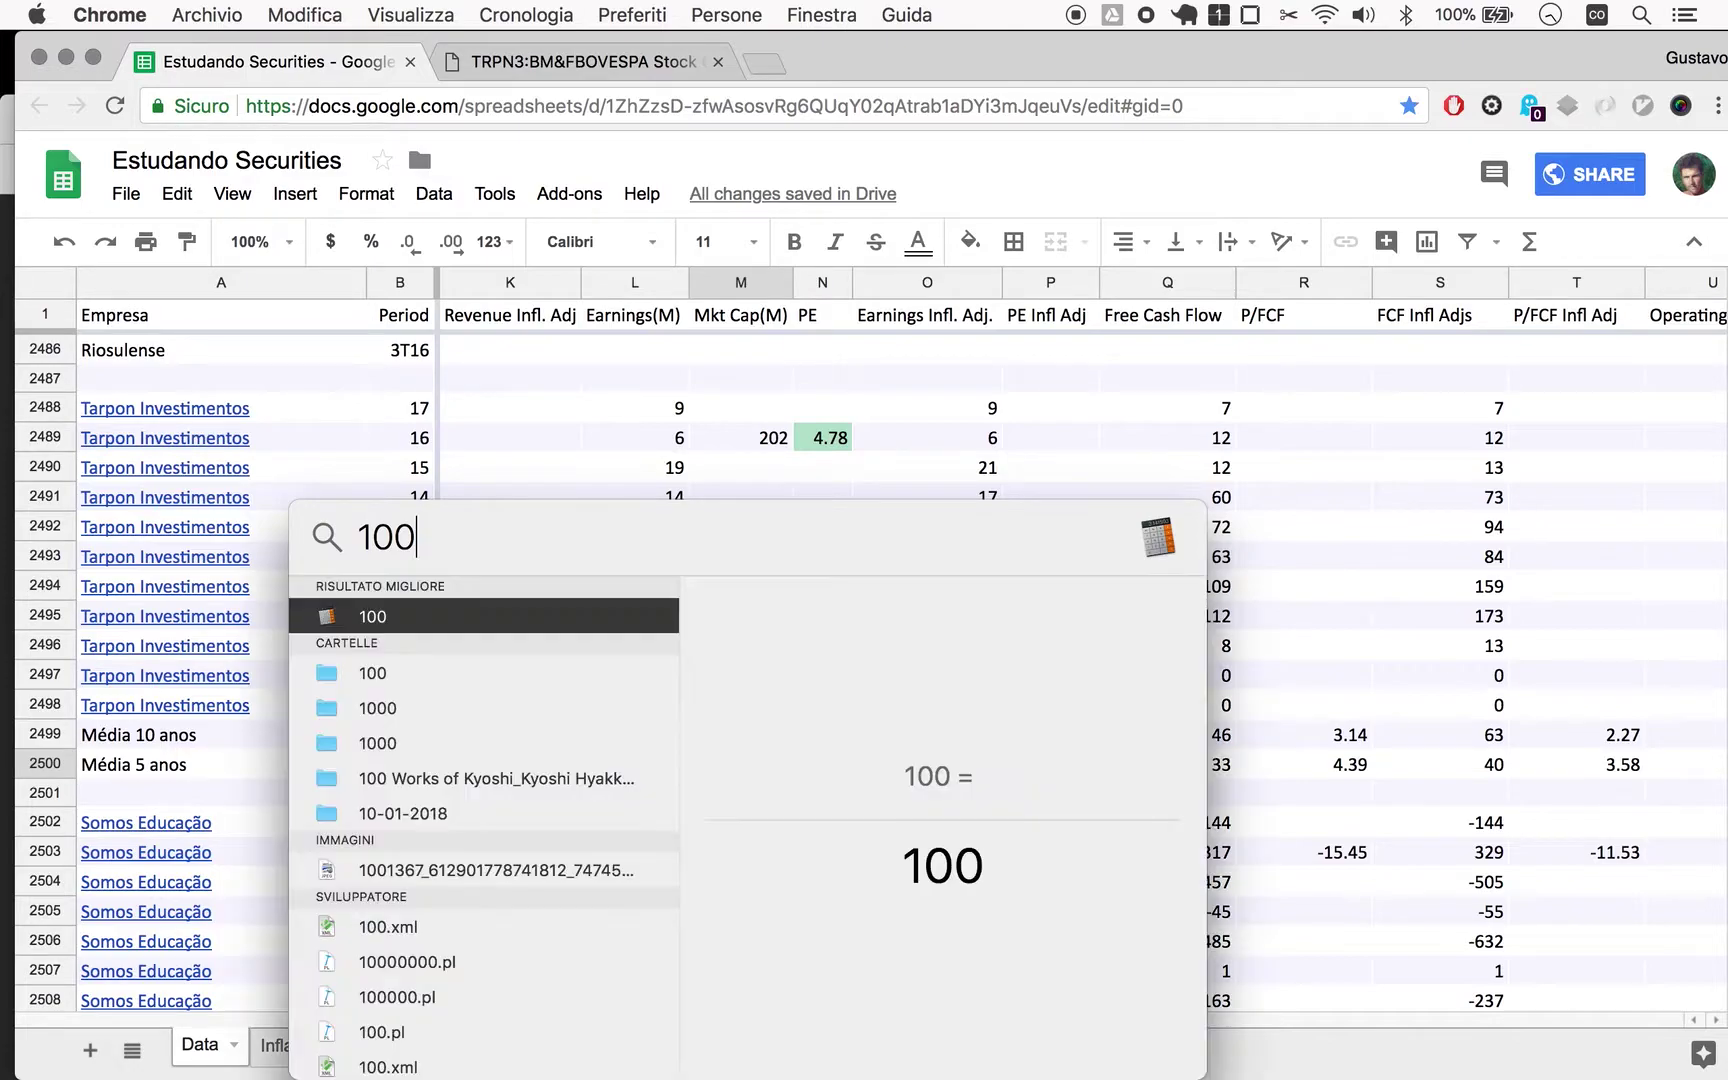
{"action": "type", "text": "/2.36"}
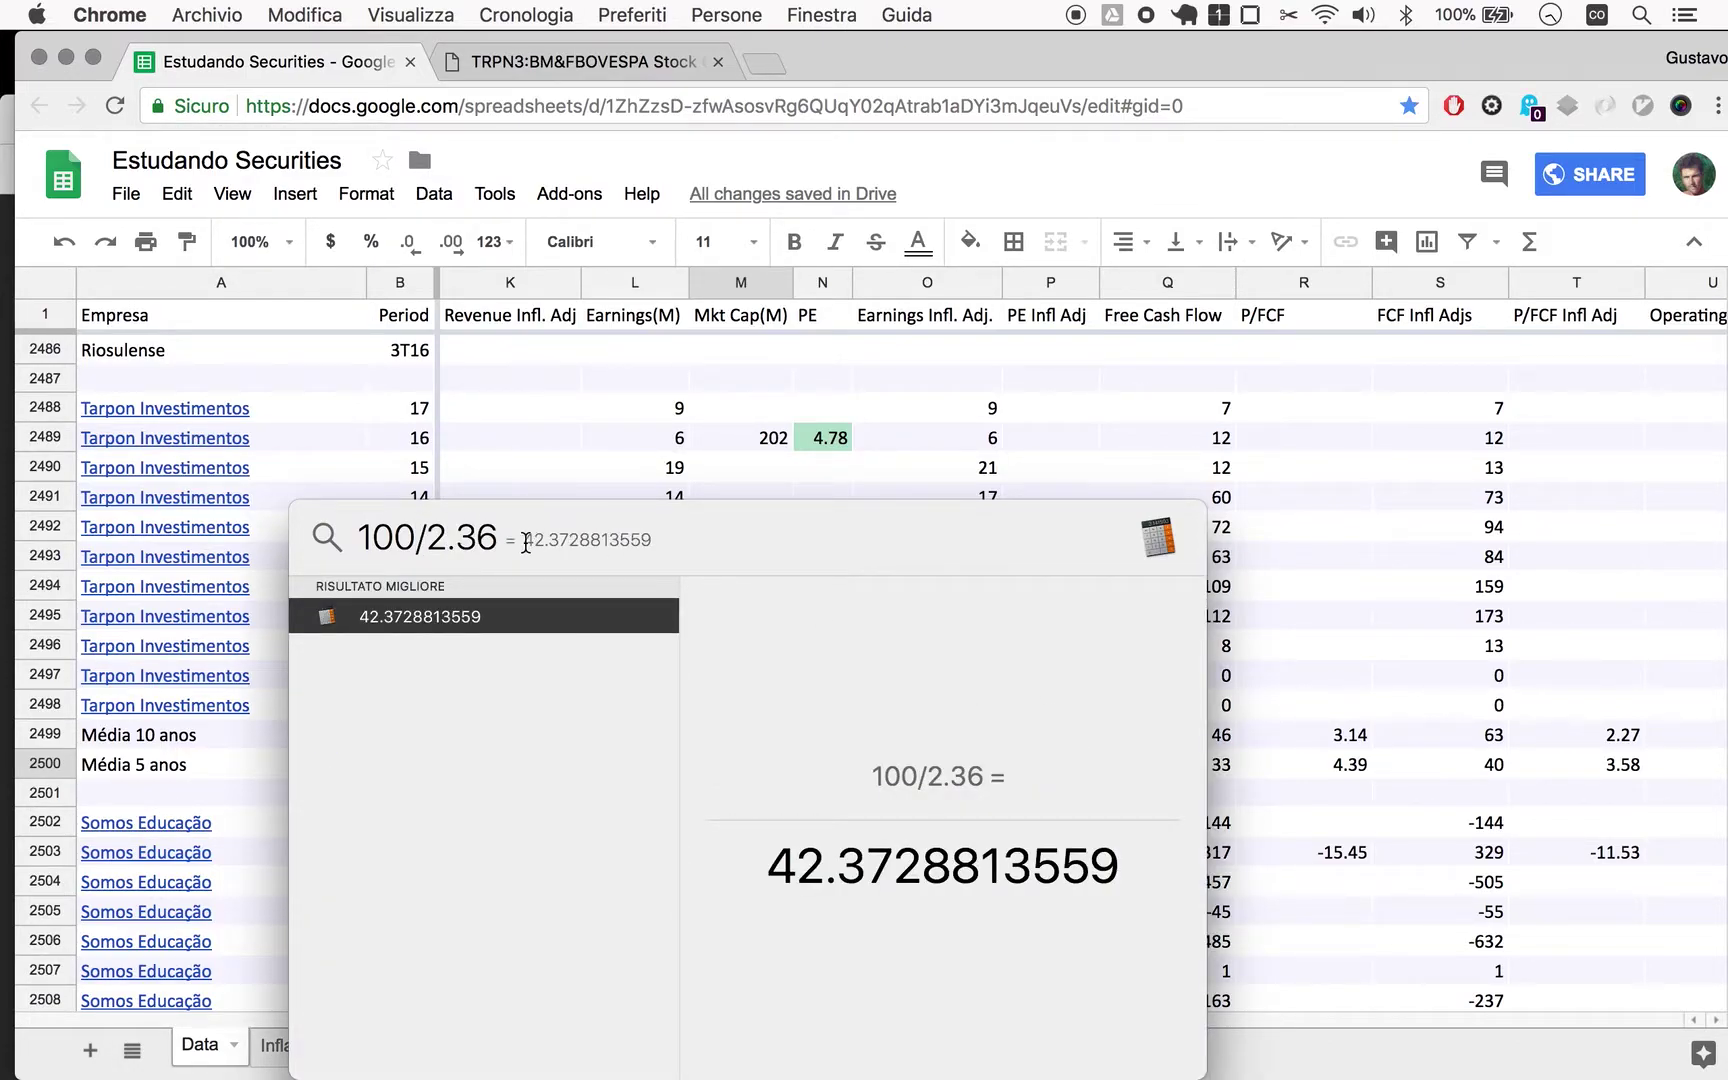
{"action": "left_click_drag", "start_coordinate": [532, 541], "coordinate": [644, 387]}
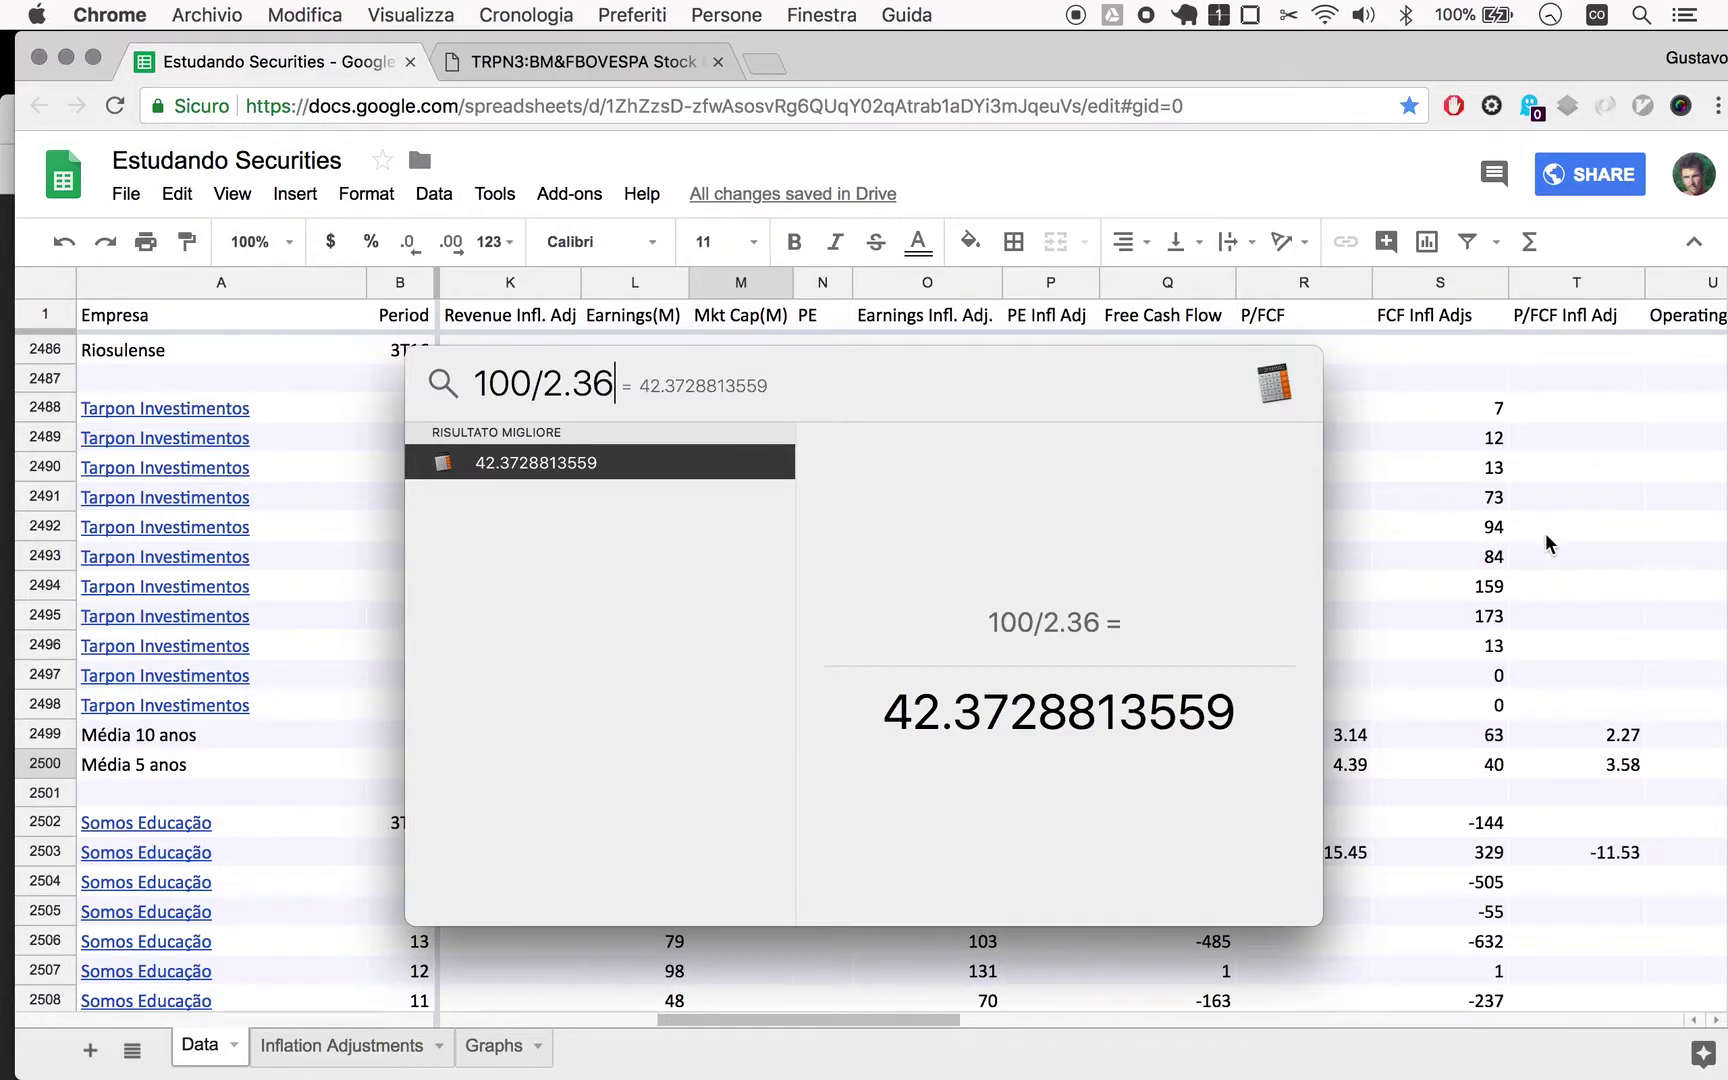
{"action": "left_click", "coordinate": [1544, 532]}
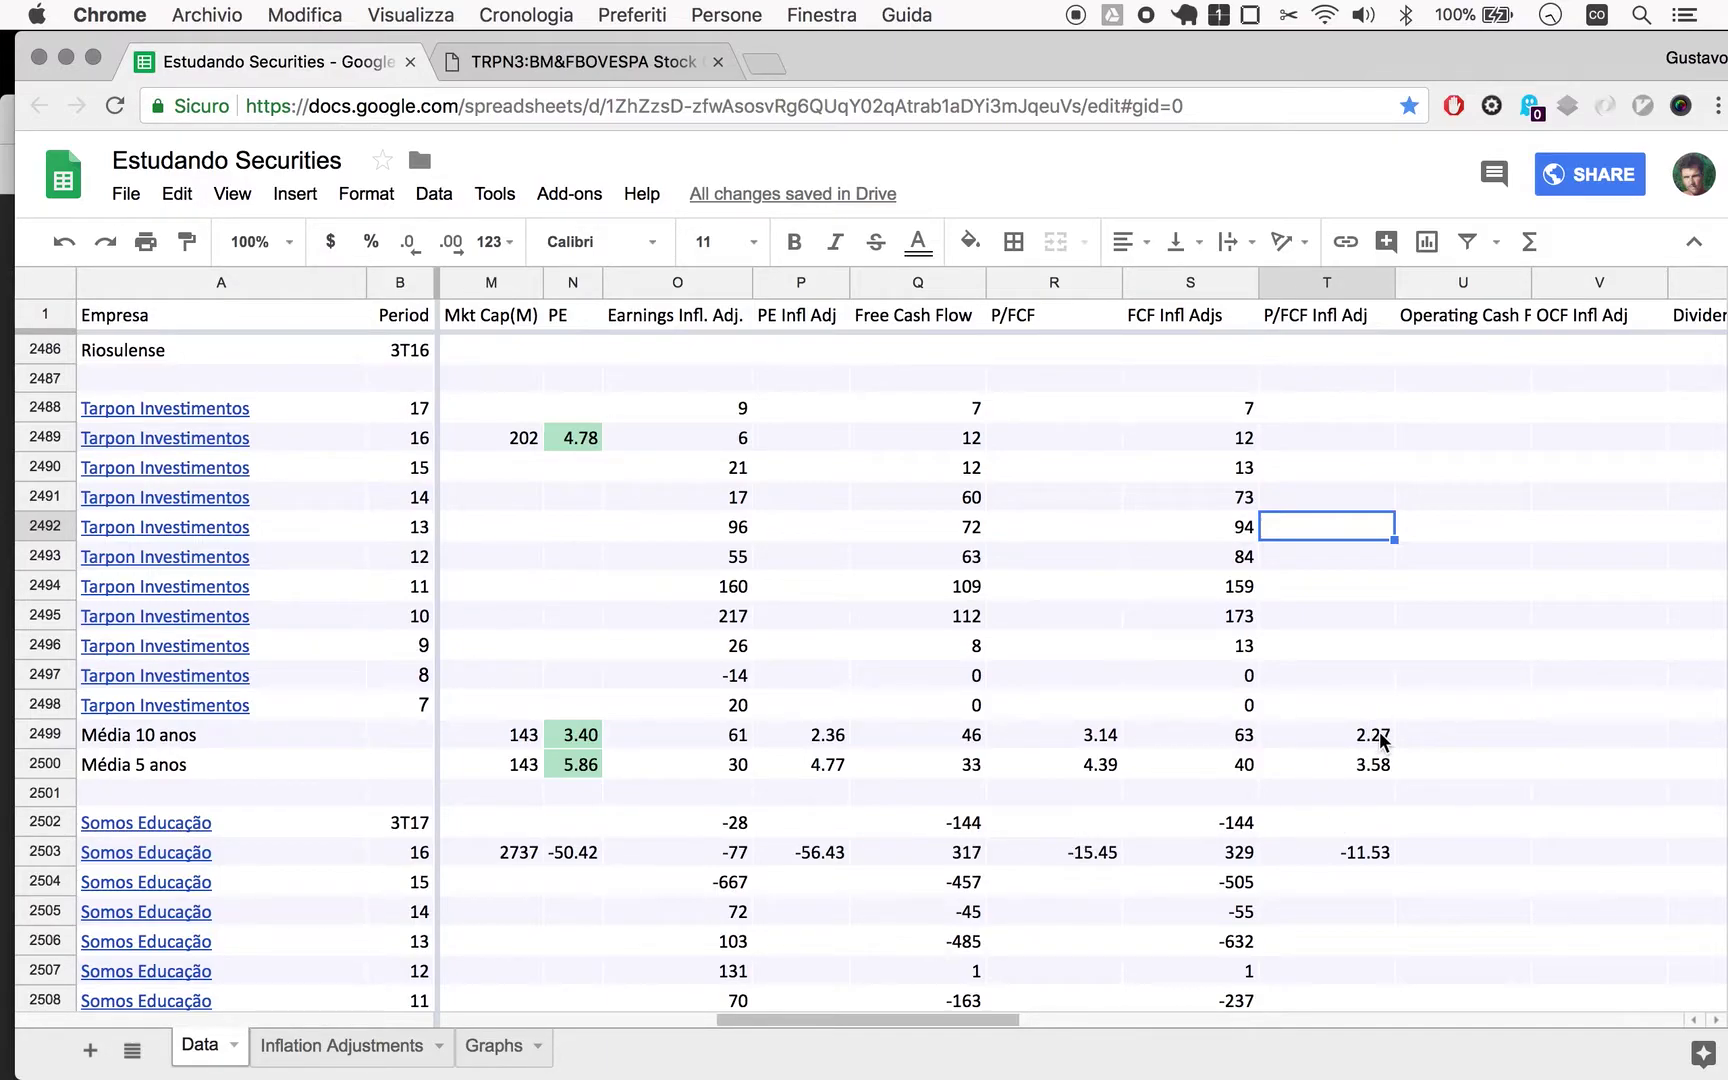
Step: Switch to Calculator and divide 100 by 2.27, Tarpon's ten-year inflation-adjusted P/FCF
{"action": "key", "text": "super+Tab"}
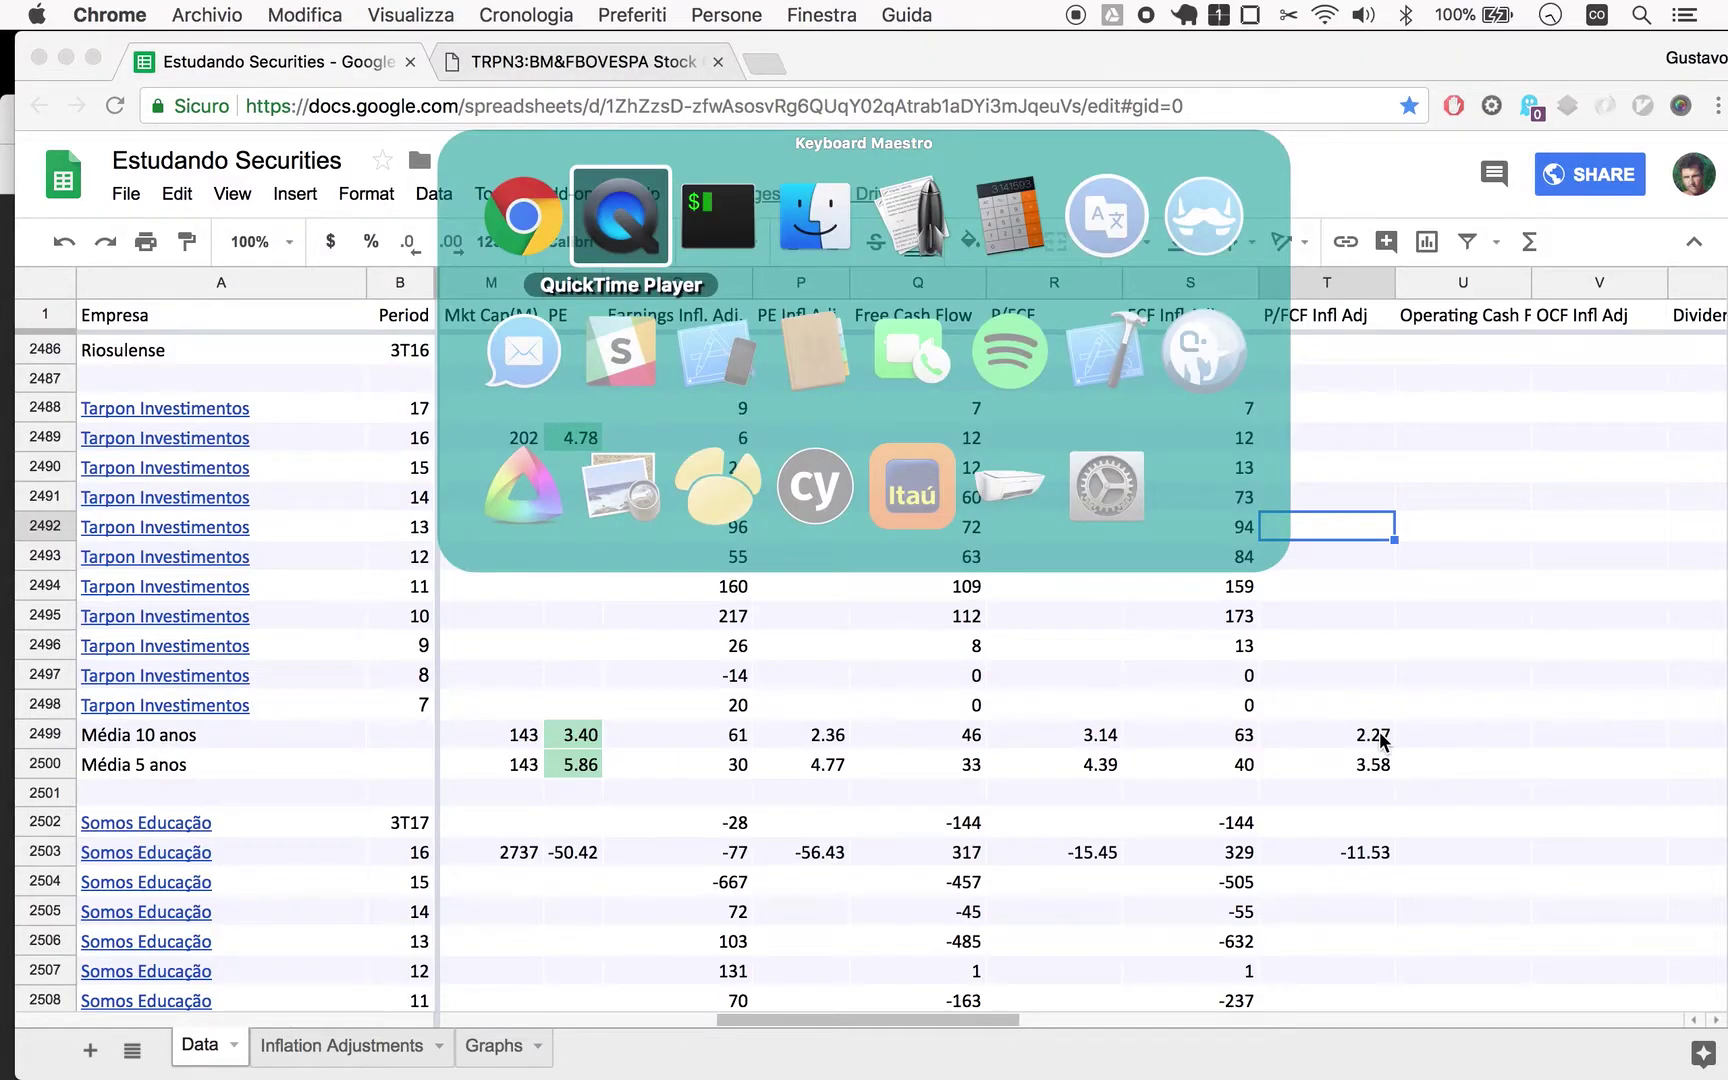
{"action": "key", "text": "super+Tab"}
{"action": "key", "text": "super+Tab"}
{"action": "key", "text": "super+Tab"}
{"action": "key", "text": "super+Tab"}
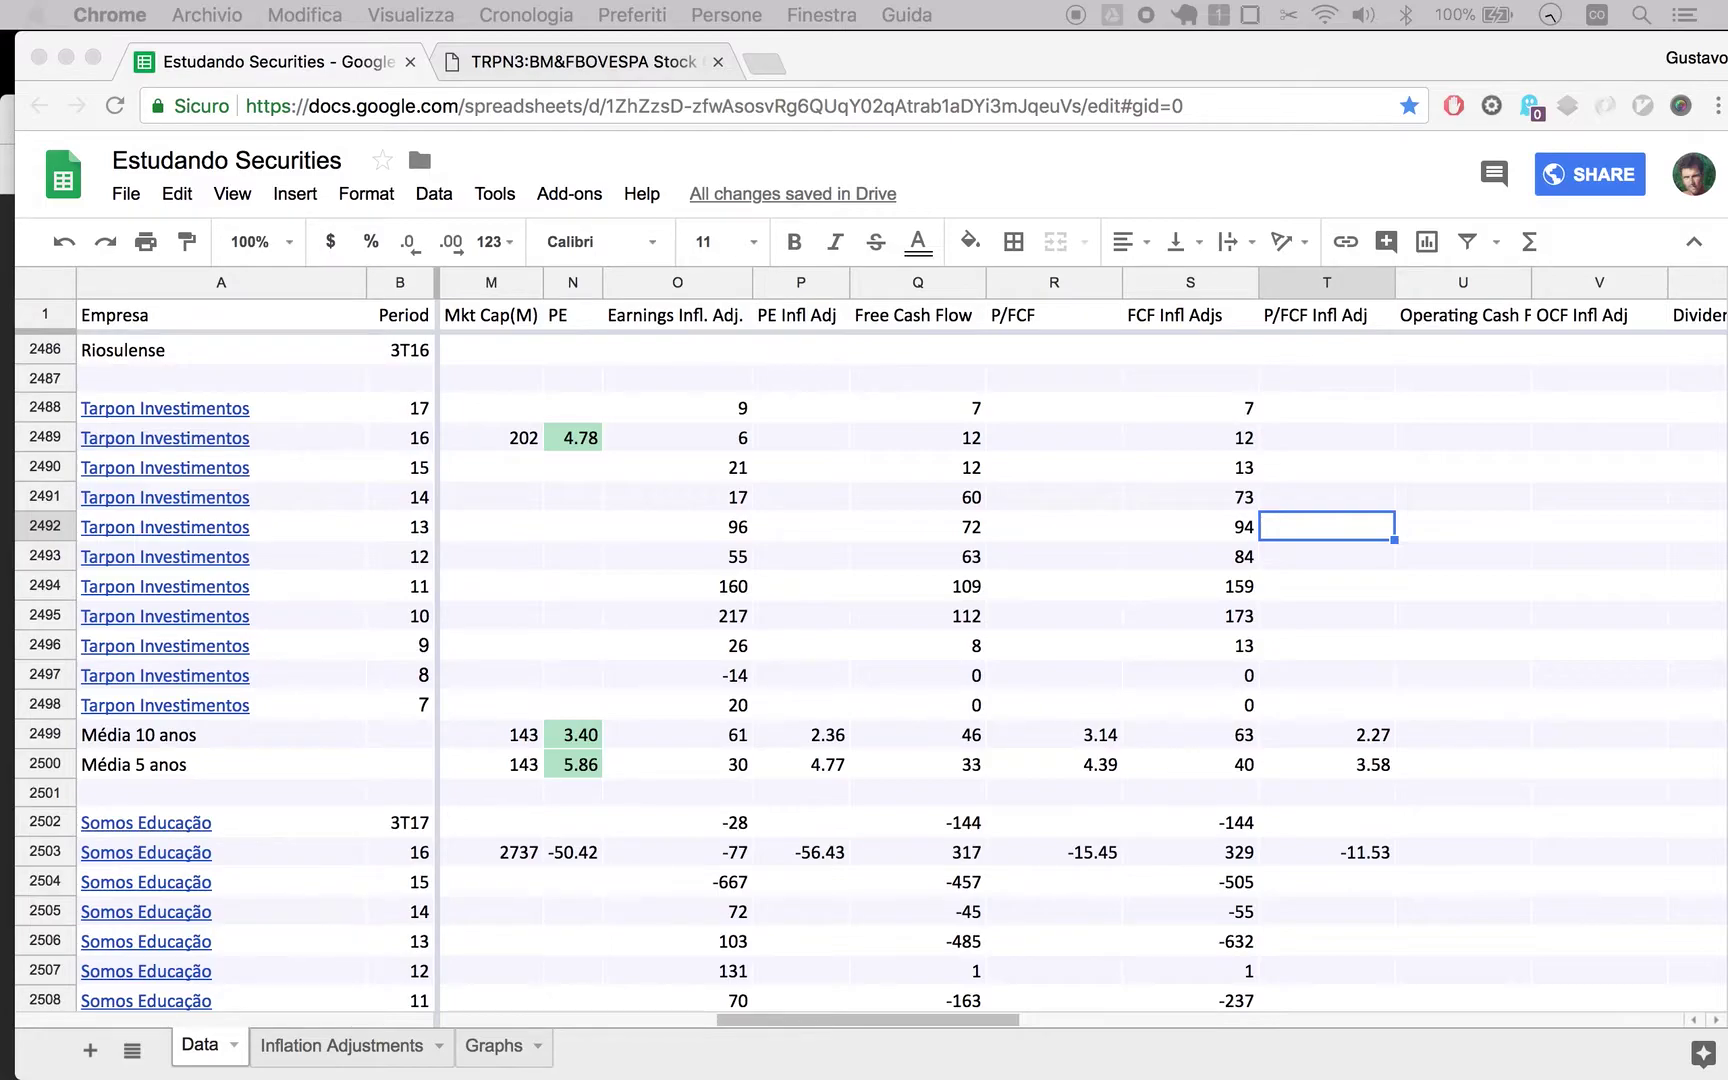
{"action": "type", "text": "/2.27"}
{"action": "key", "text": "Return"}
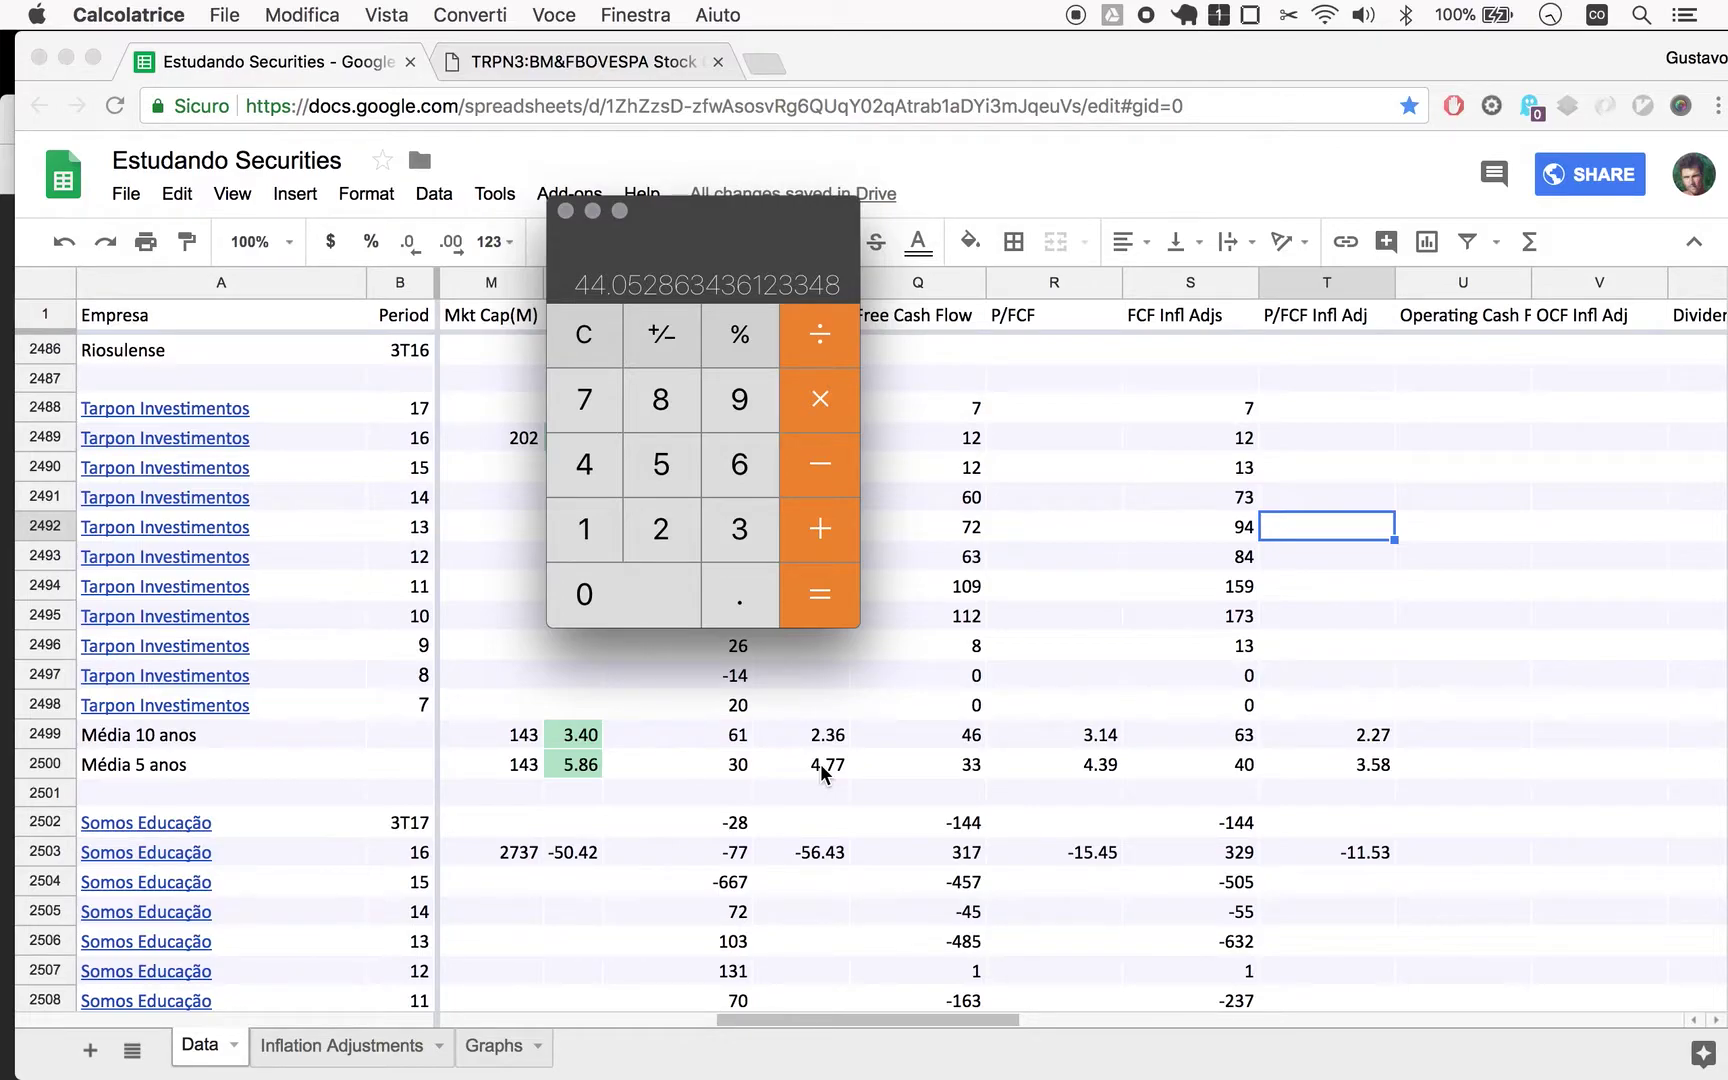
Step: Divide 100 by 4.77 to get the earnings yield from Tarpon's five-year inflation-adjusted PE
{"action": "type", "text": "100/4."}
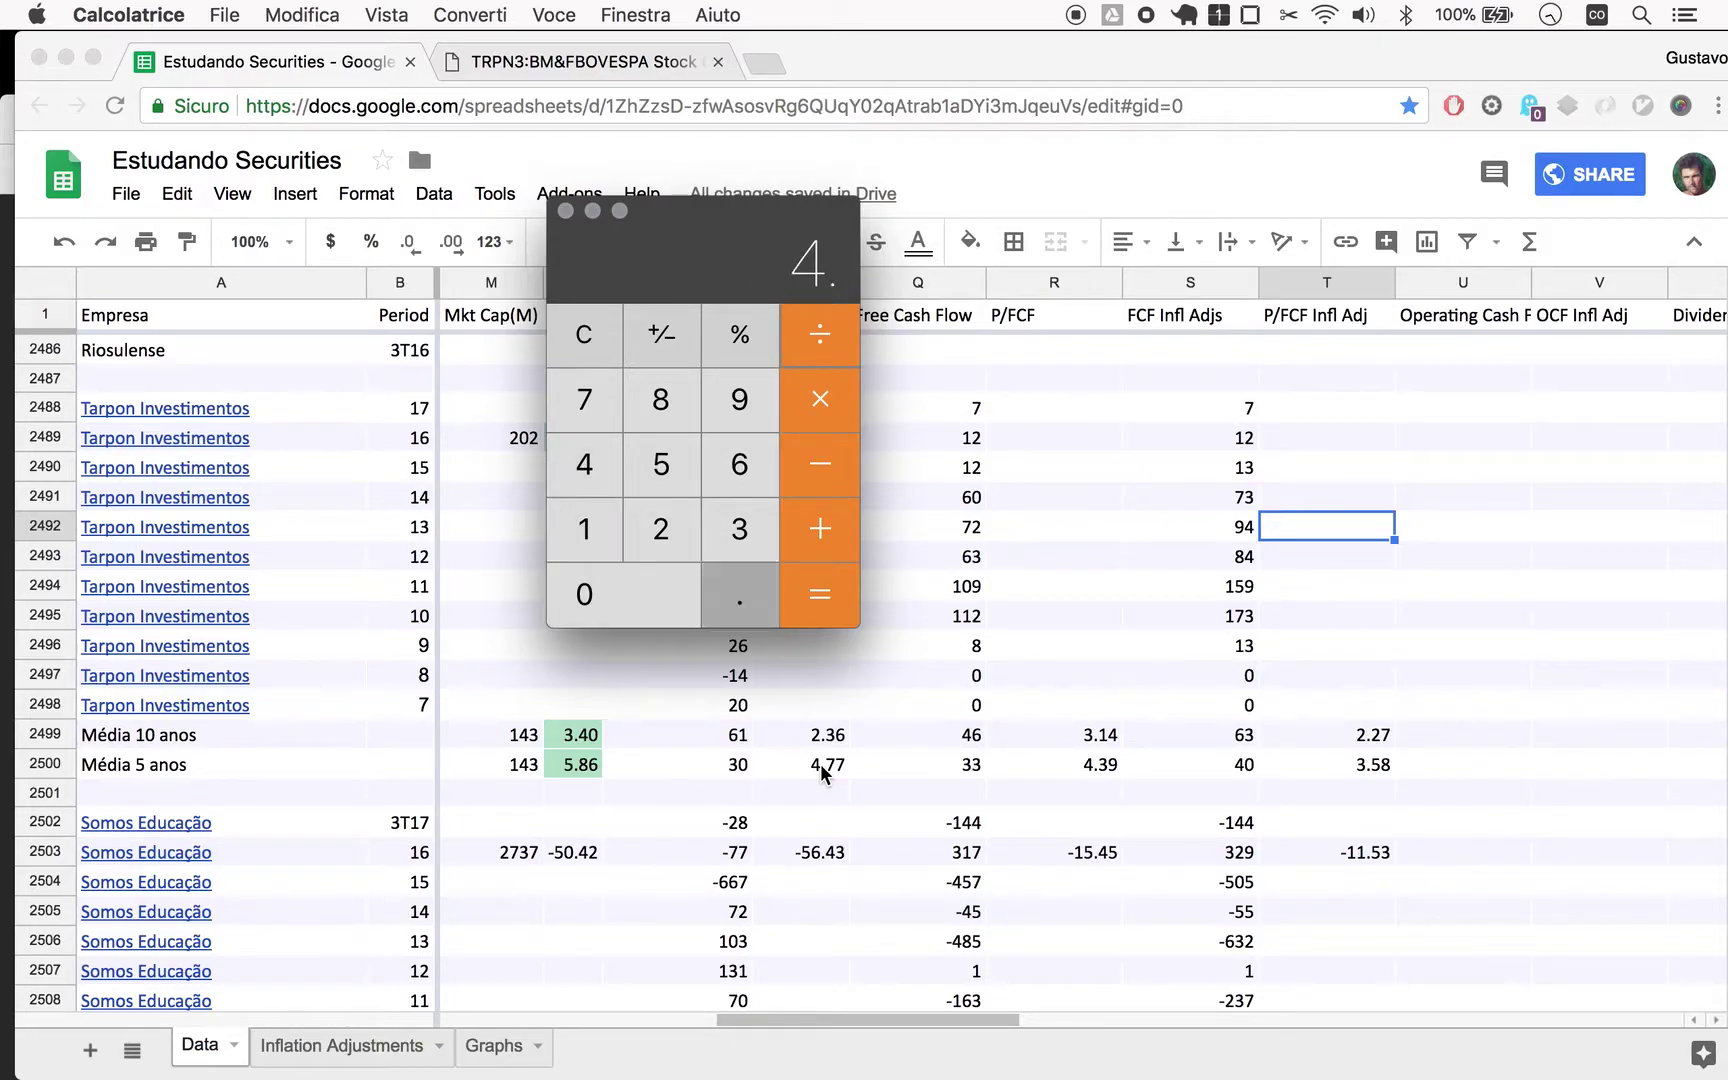
{"action": "type", "text": "77"}
{"action": "key", "text": "Return"}
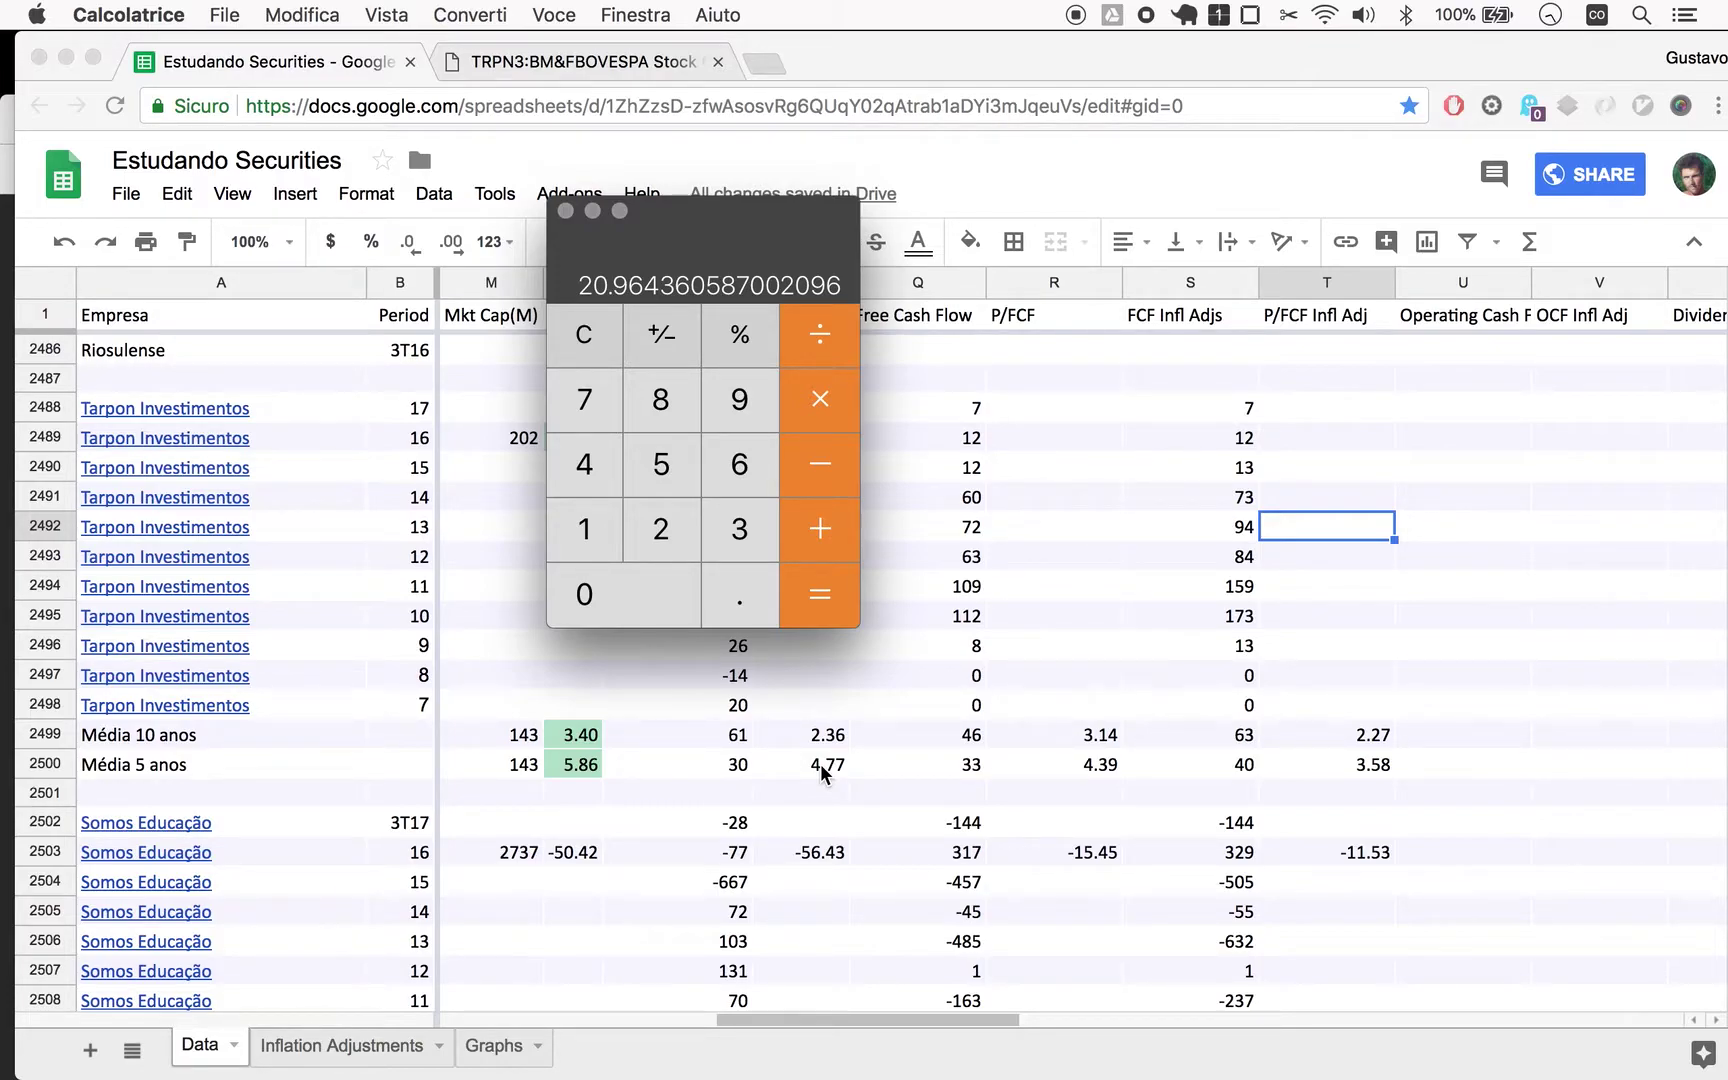
Step: Divide 100 by 3.58, Tarpon's five-year inflation-adjusted P/FCF, and return to the spreadsheet
{"action": "type", "text": "100"}
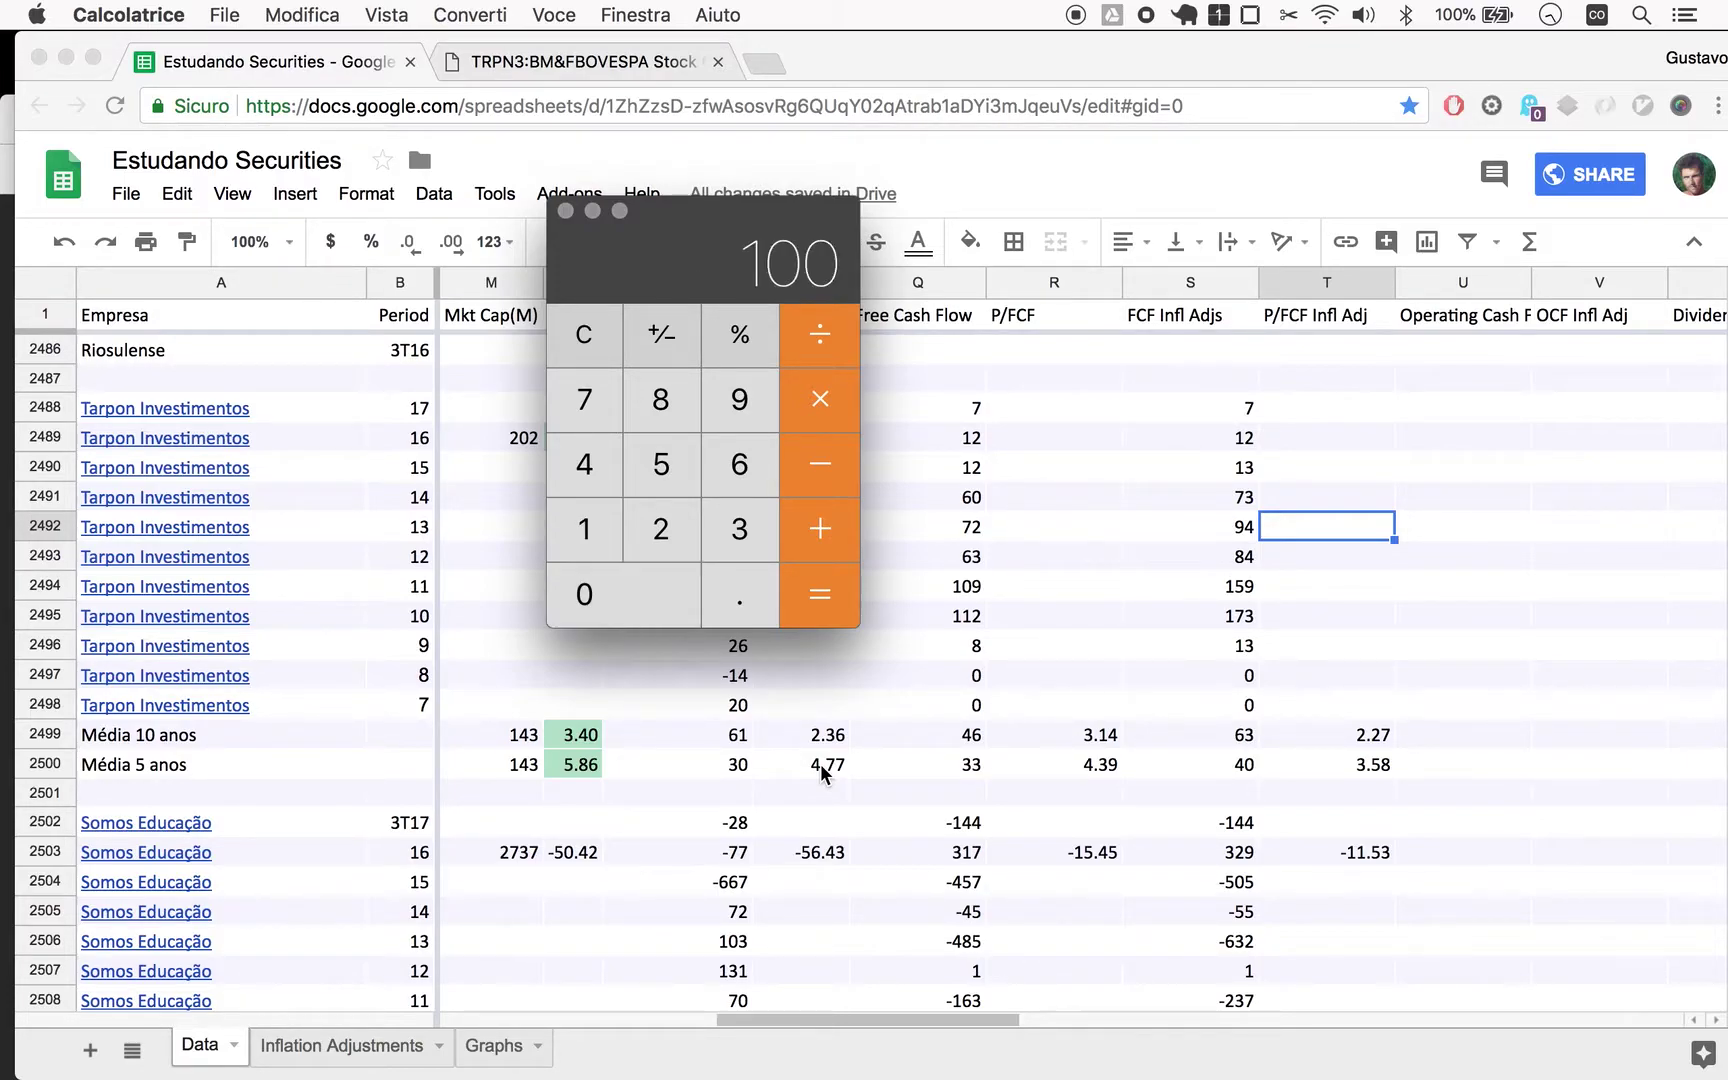
{"action": "type", "text": "/3.58"}
{"action": "key", "text": "Return"}
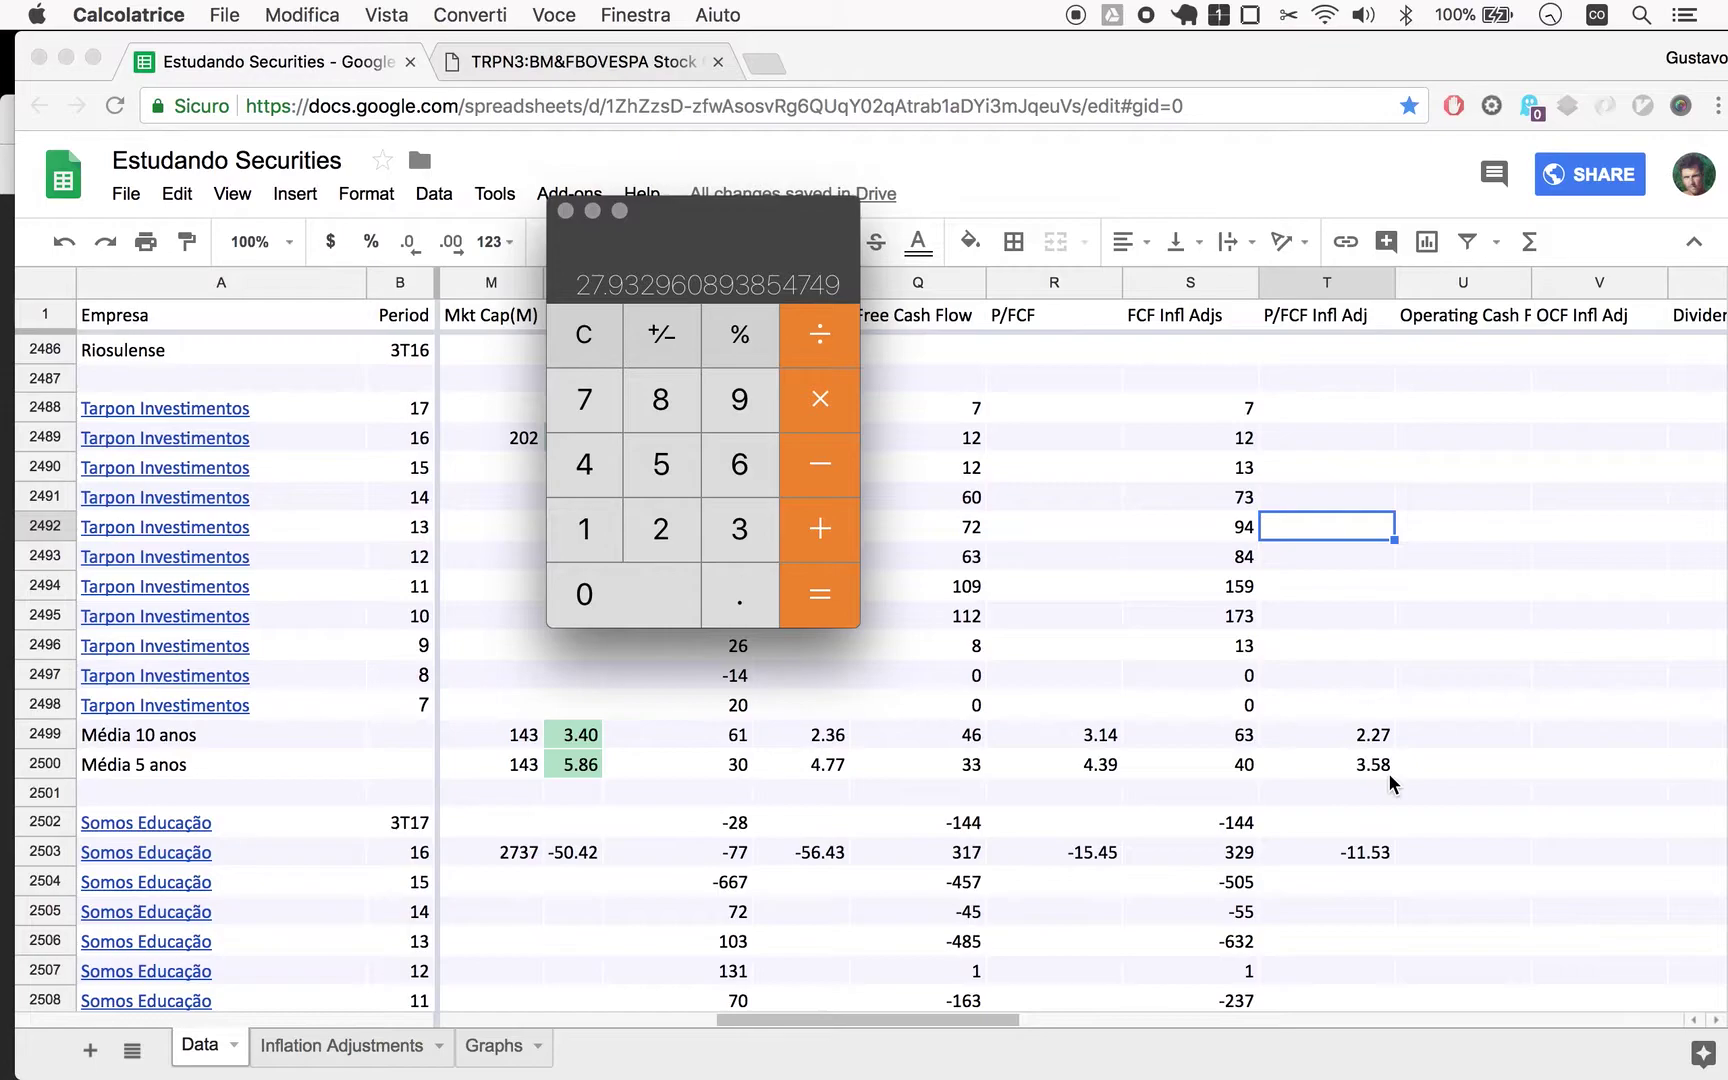
{"action": "key", "text": "super+q"}
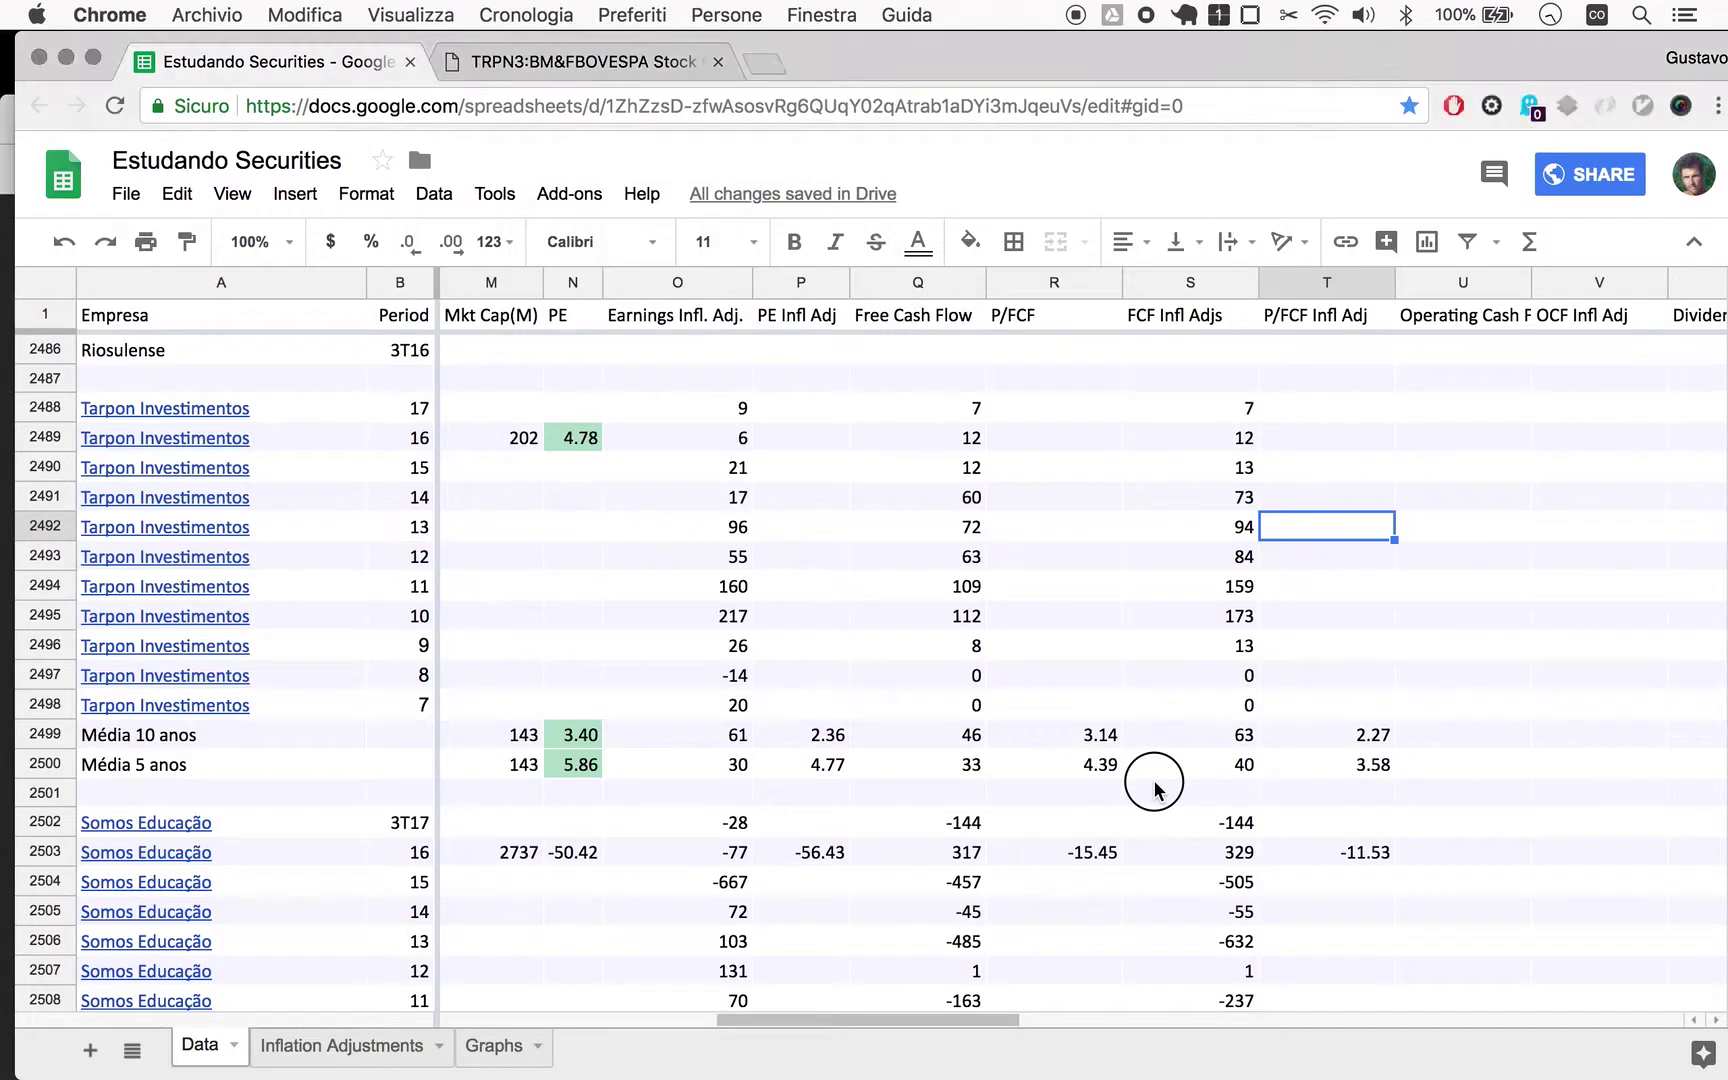
Step: Switch to Calculator, divide Tarpon's period 17 earnings of 9 by the market cap of 143, and return to the spreadsheet
{"action": "scroll", "coordinate": [720, 612], "scroll_direction": "left", "scroll_amount": 5}
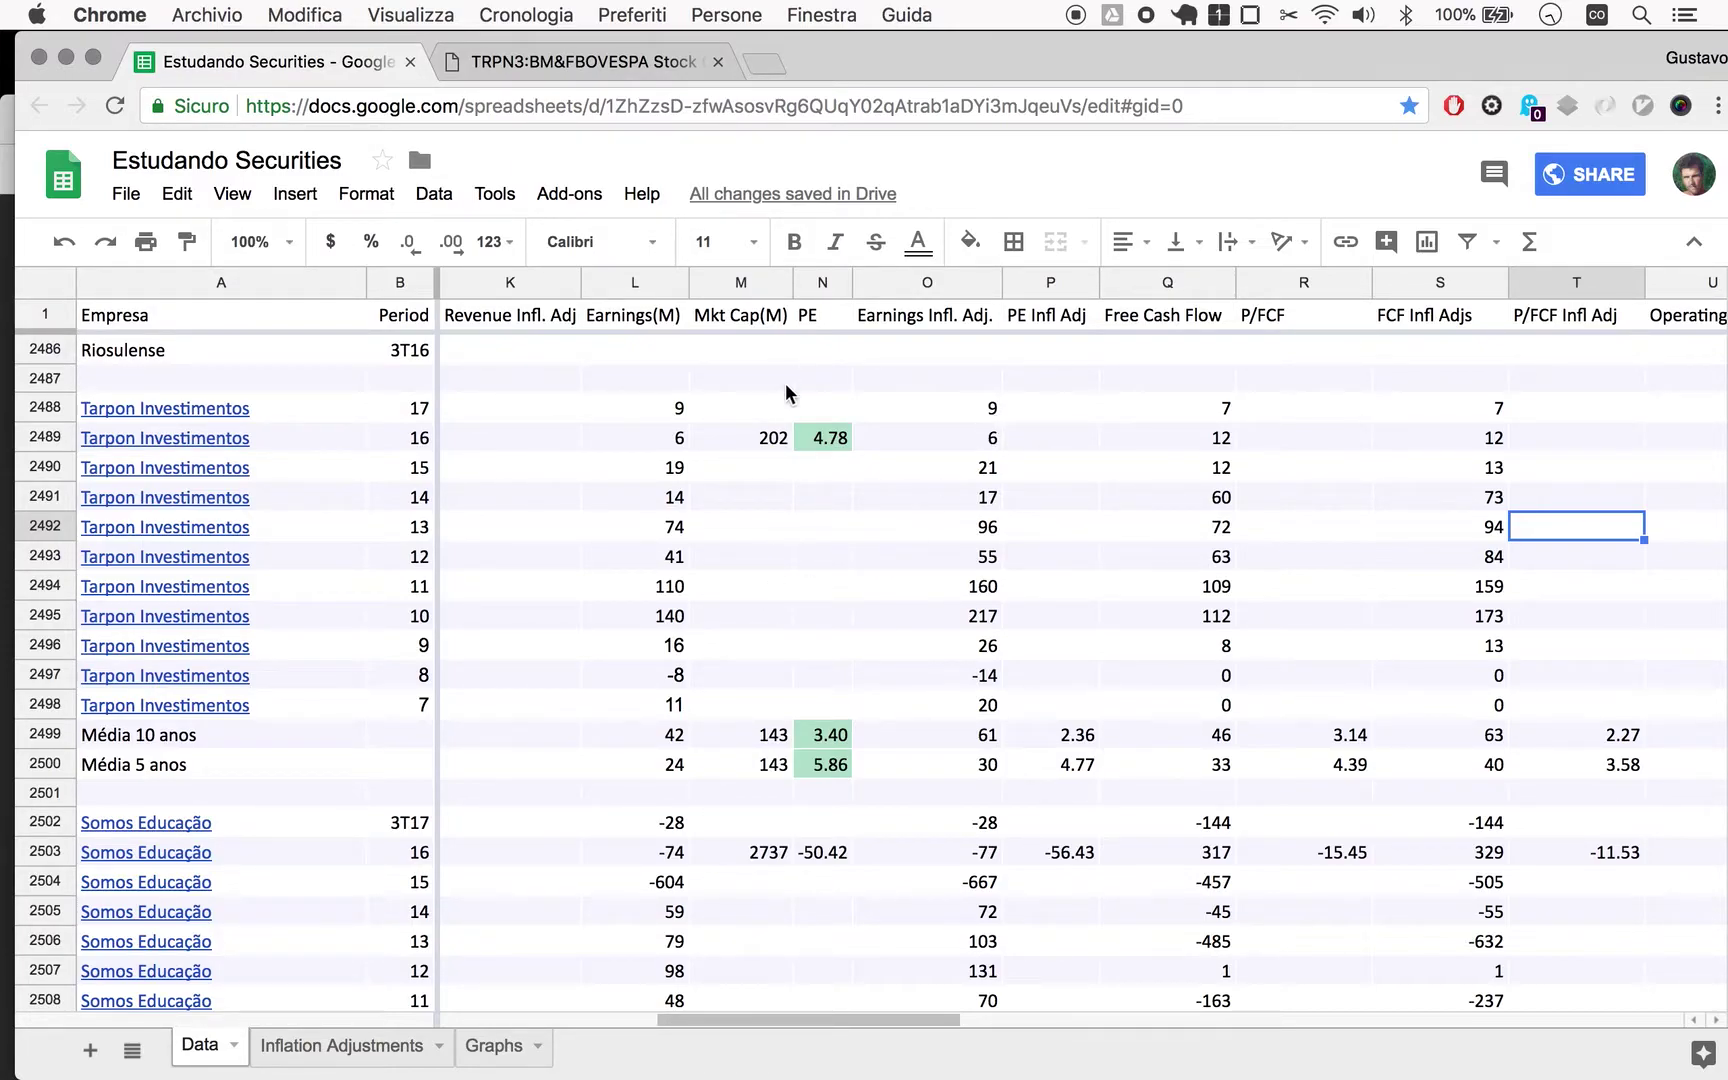
{"action": "key", "text": "super+Tab"}
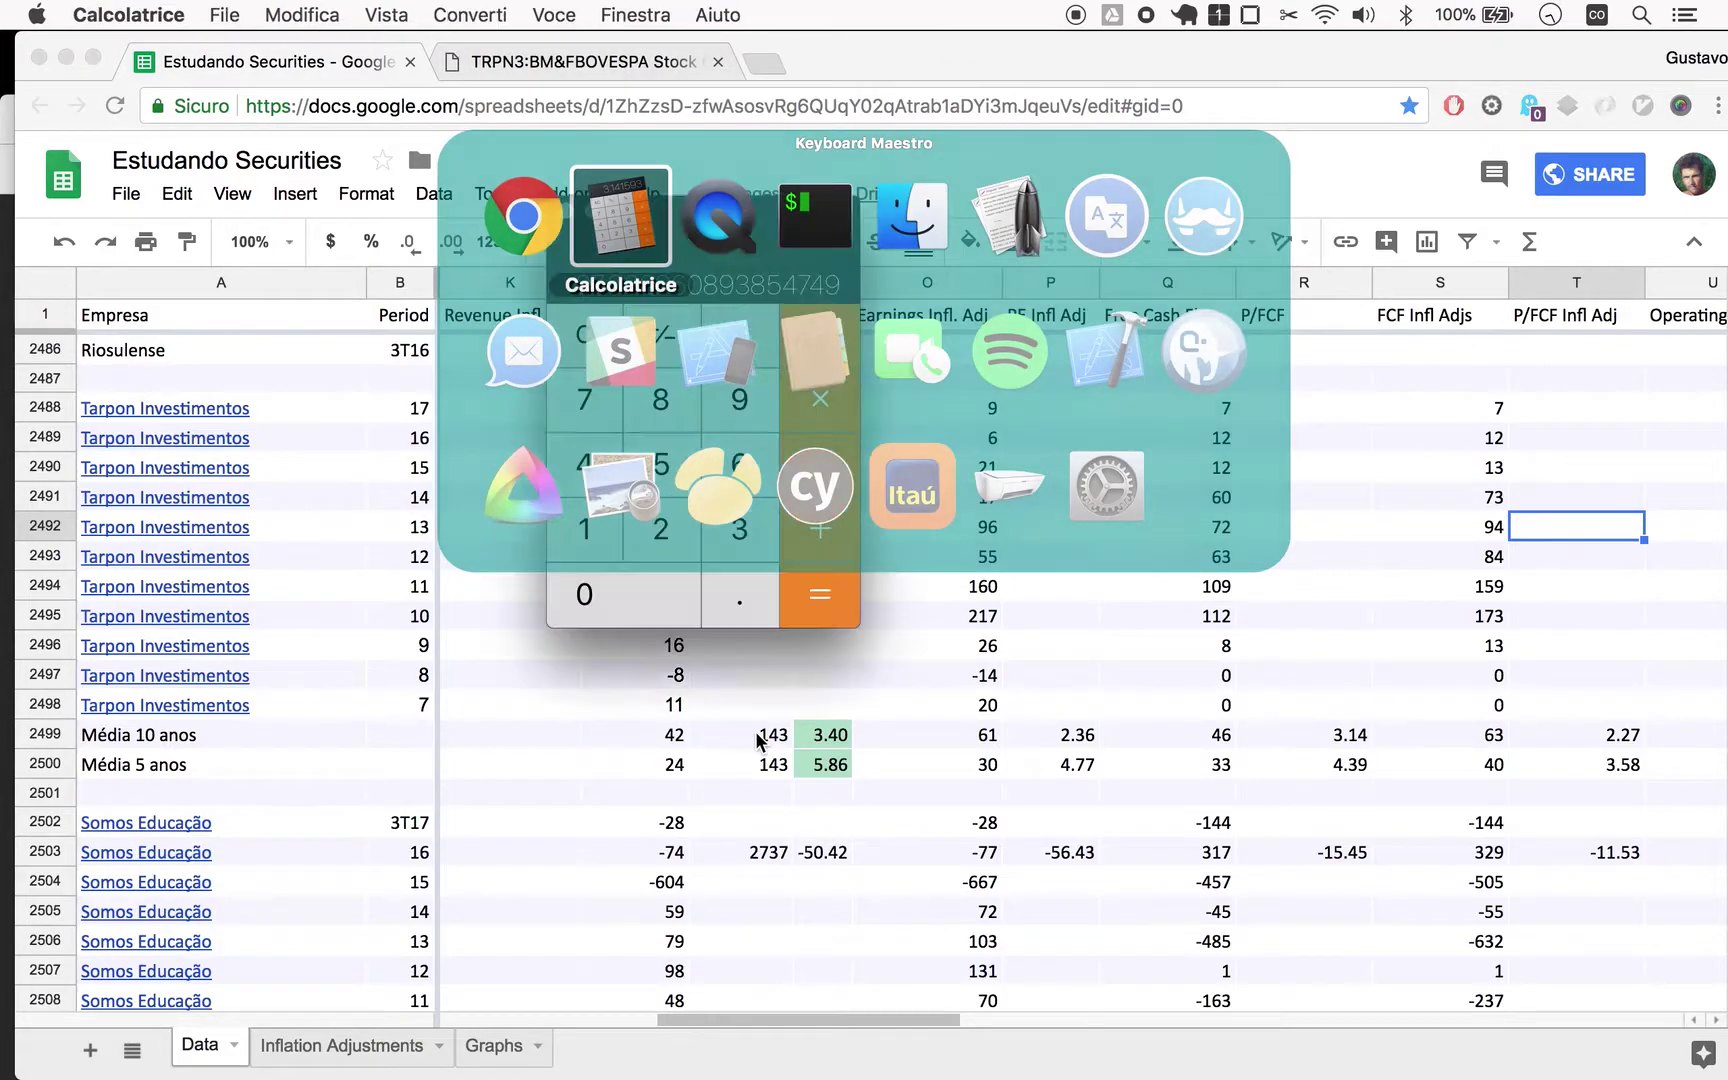
{"action": "type", "text": "143"}
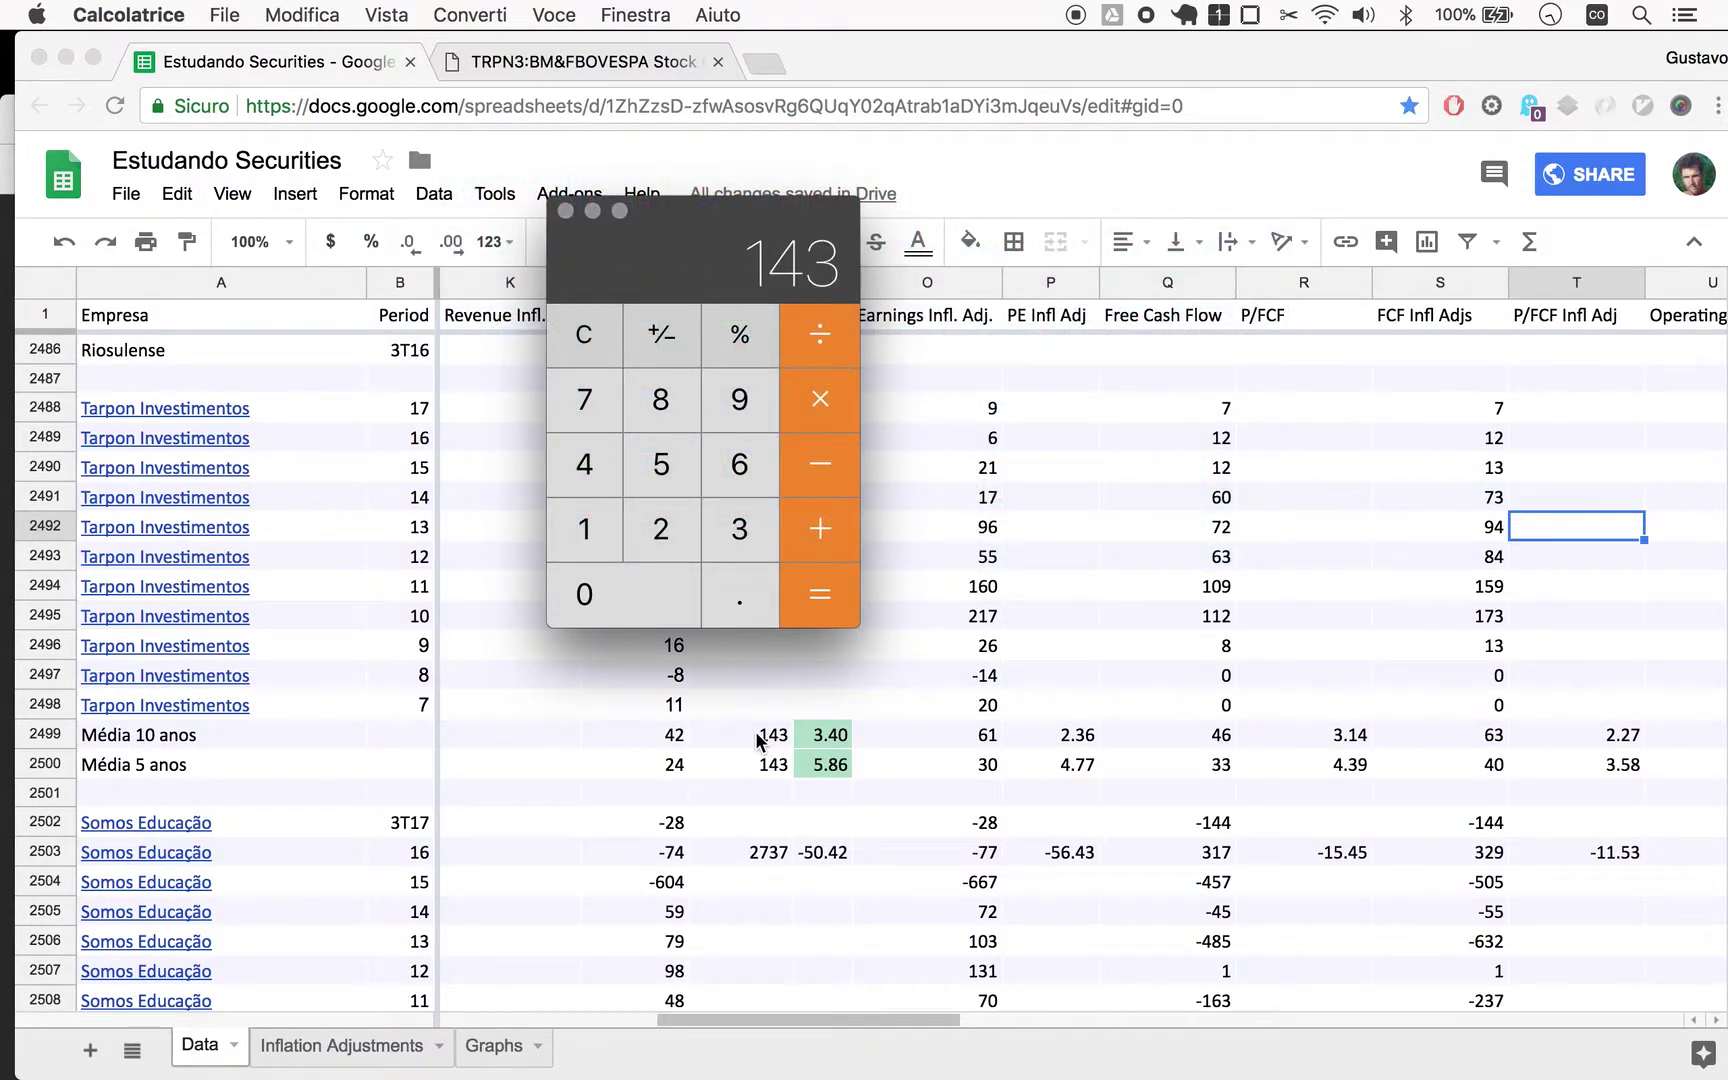
{"action": "key", "text": "BackSpace"}
{"action": "key", "text": "BackSpace"}
{"action": "key", "text": "BackSpace"}
{"action": "type", "text": "9/13"}
{"action": "key", "text": "Return"}
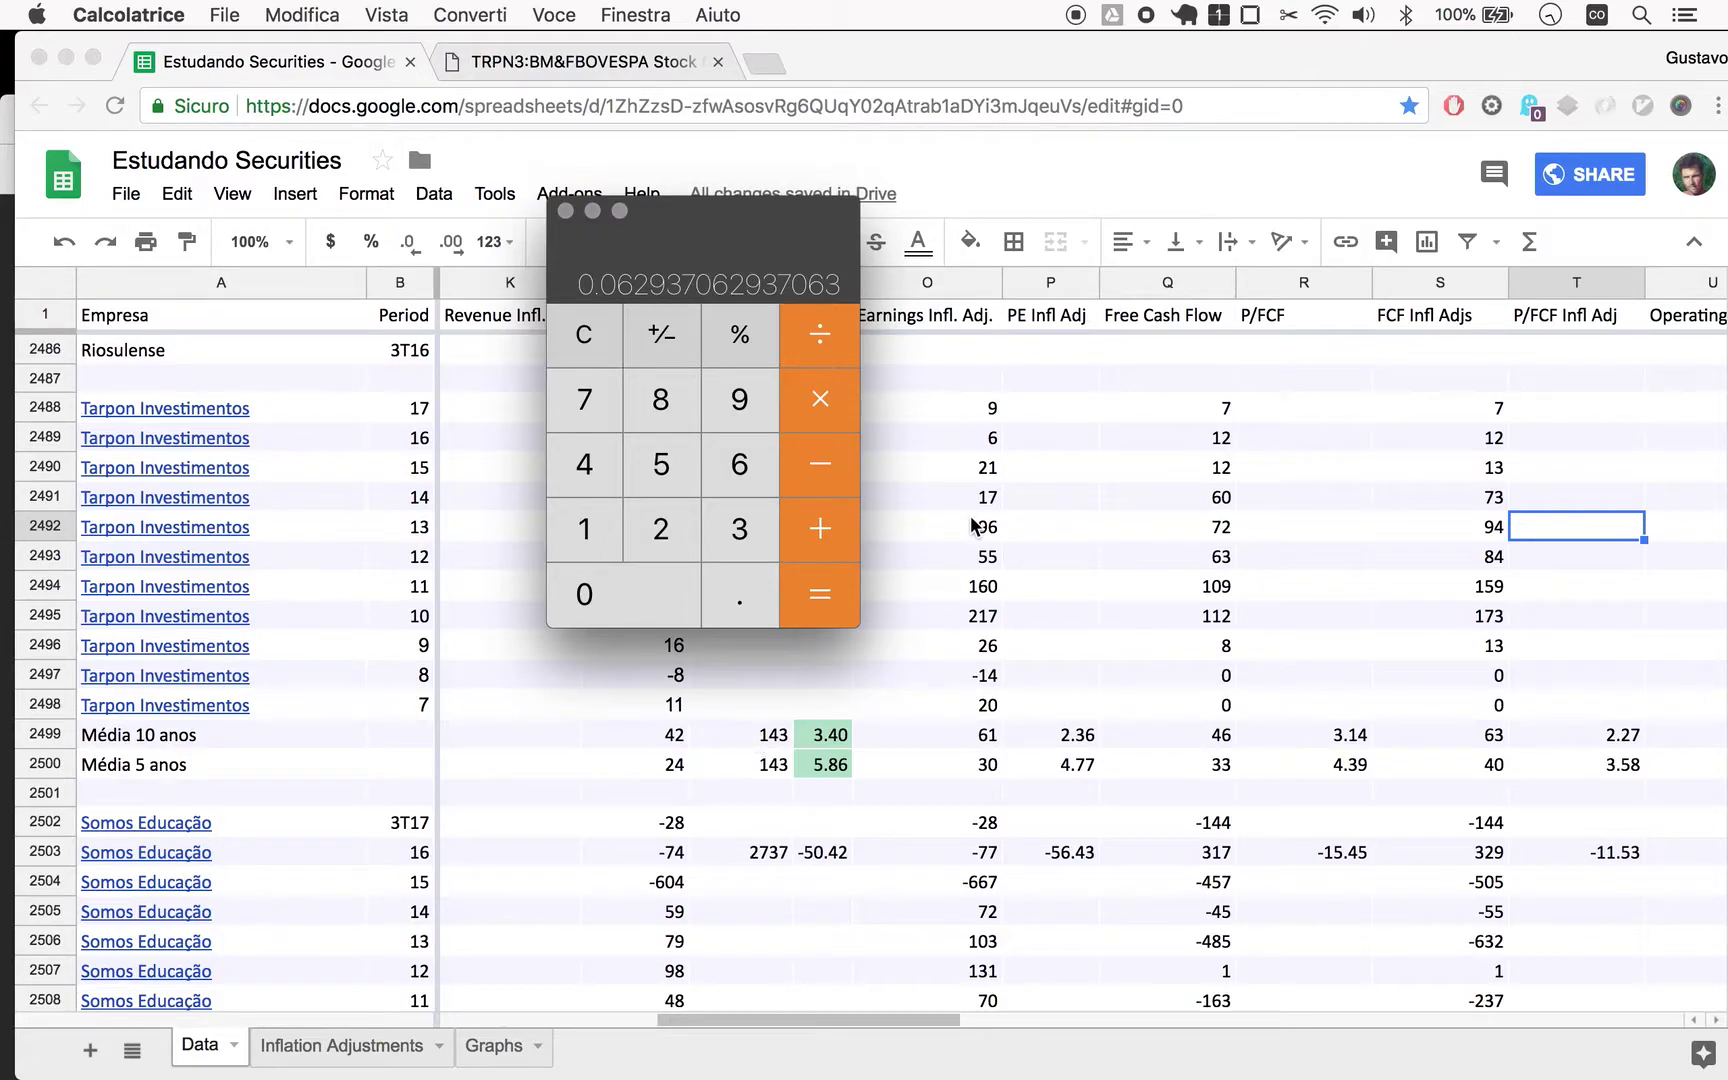
{"action": "key", "text": "super+Tab"}
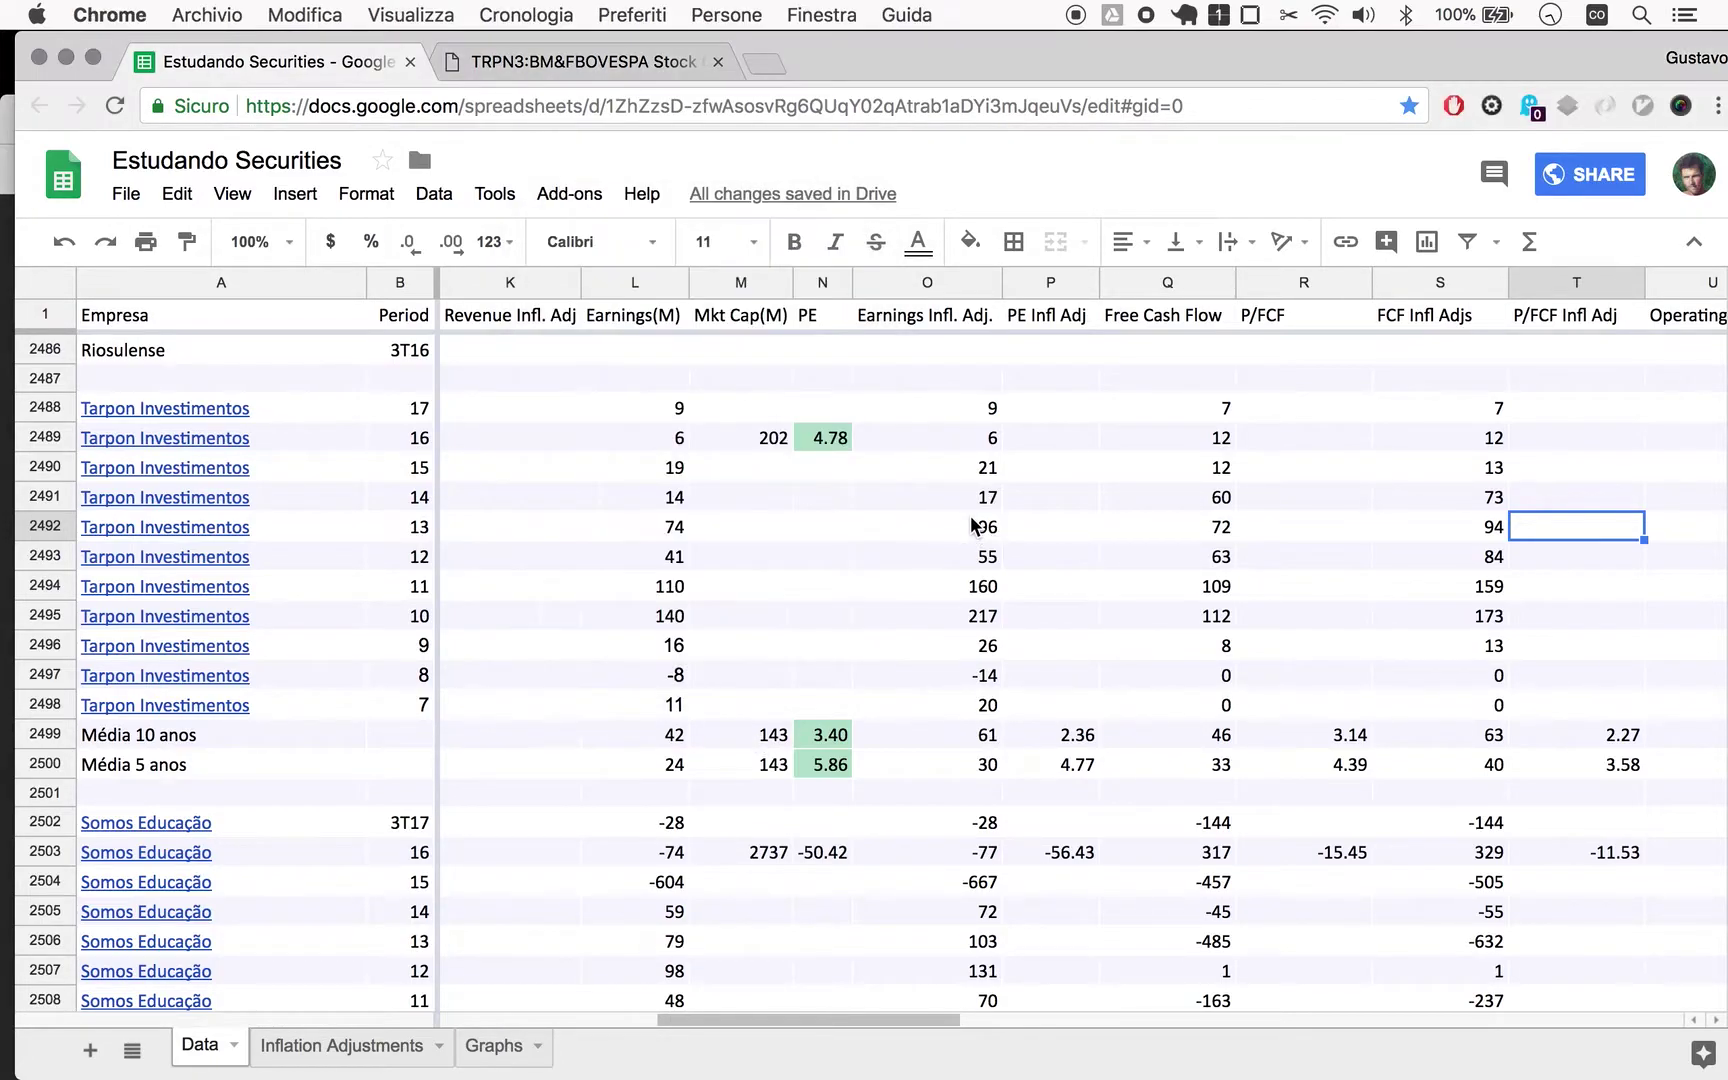